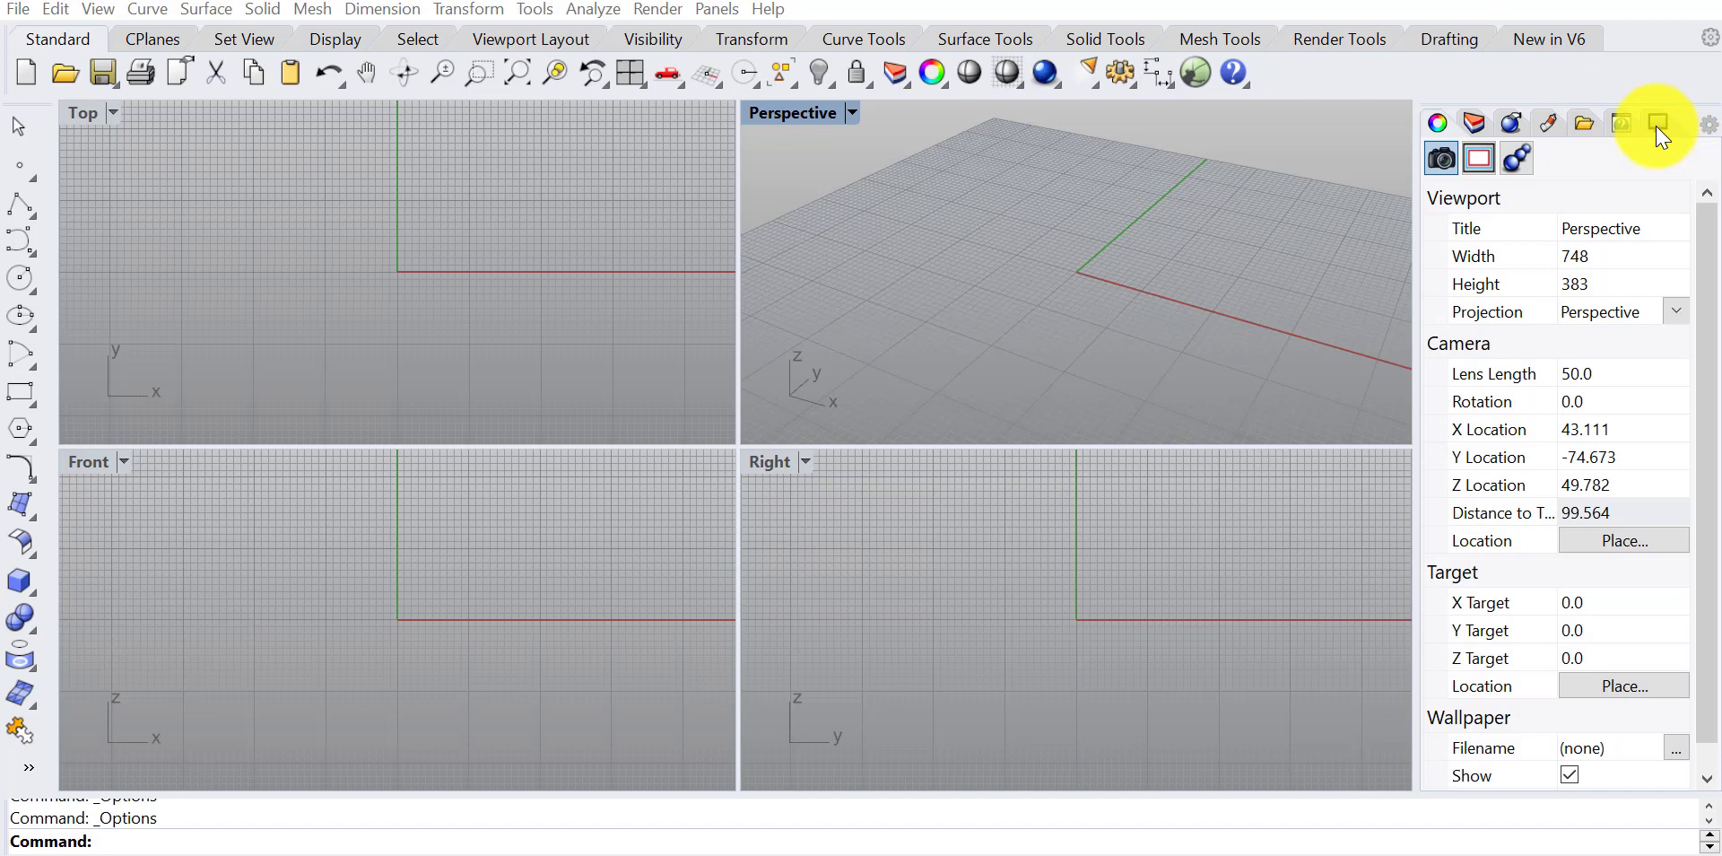
Step: Open the Display settings and set the viewport background to Solid Color for the Wireframe display mode
click(1708, 128)
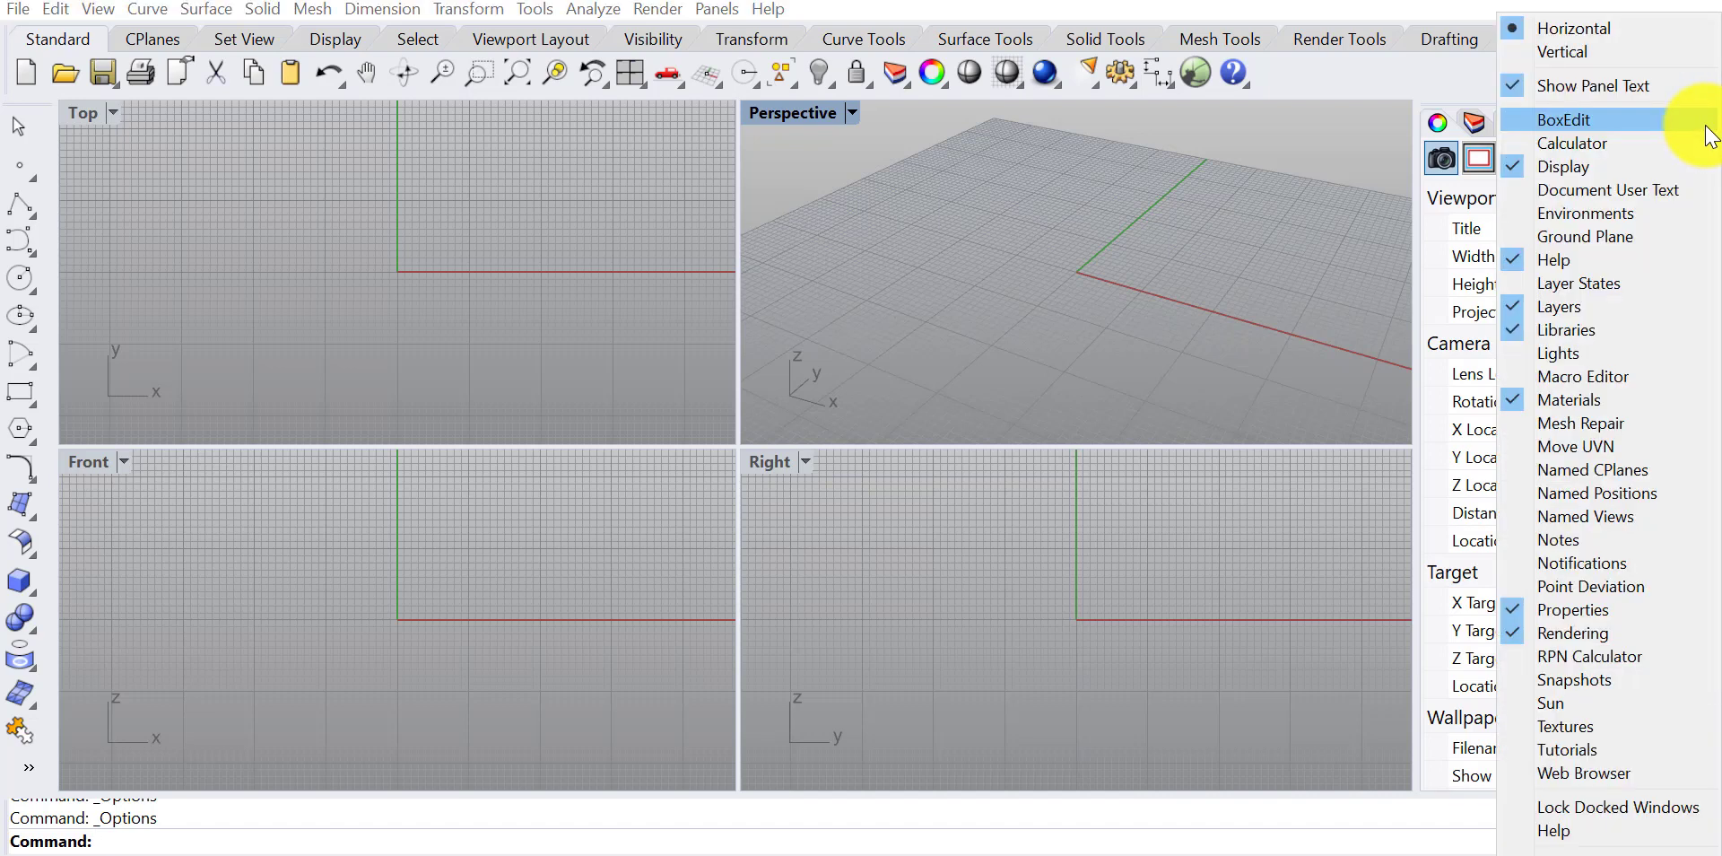
click(1618, 169)
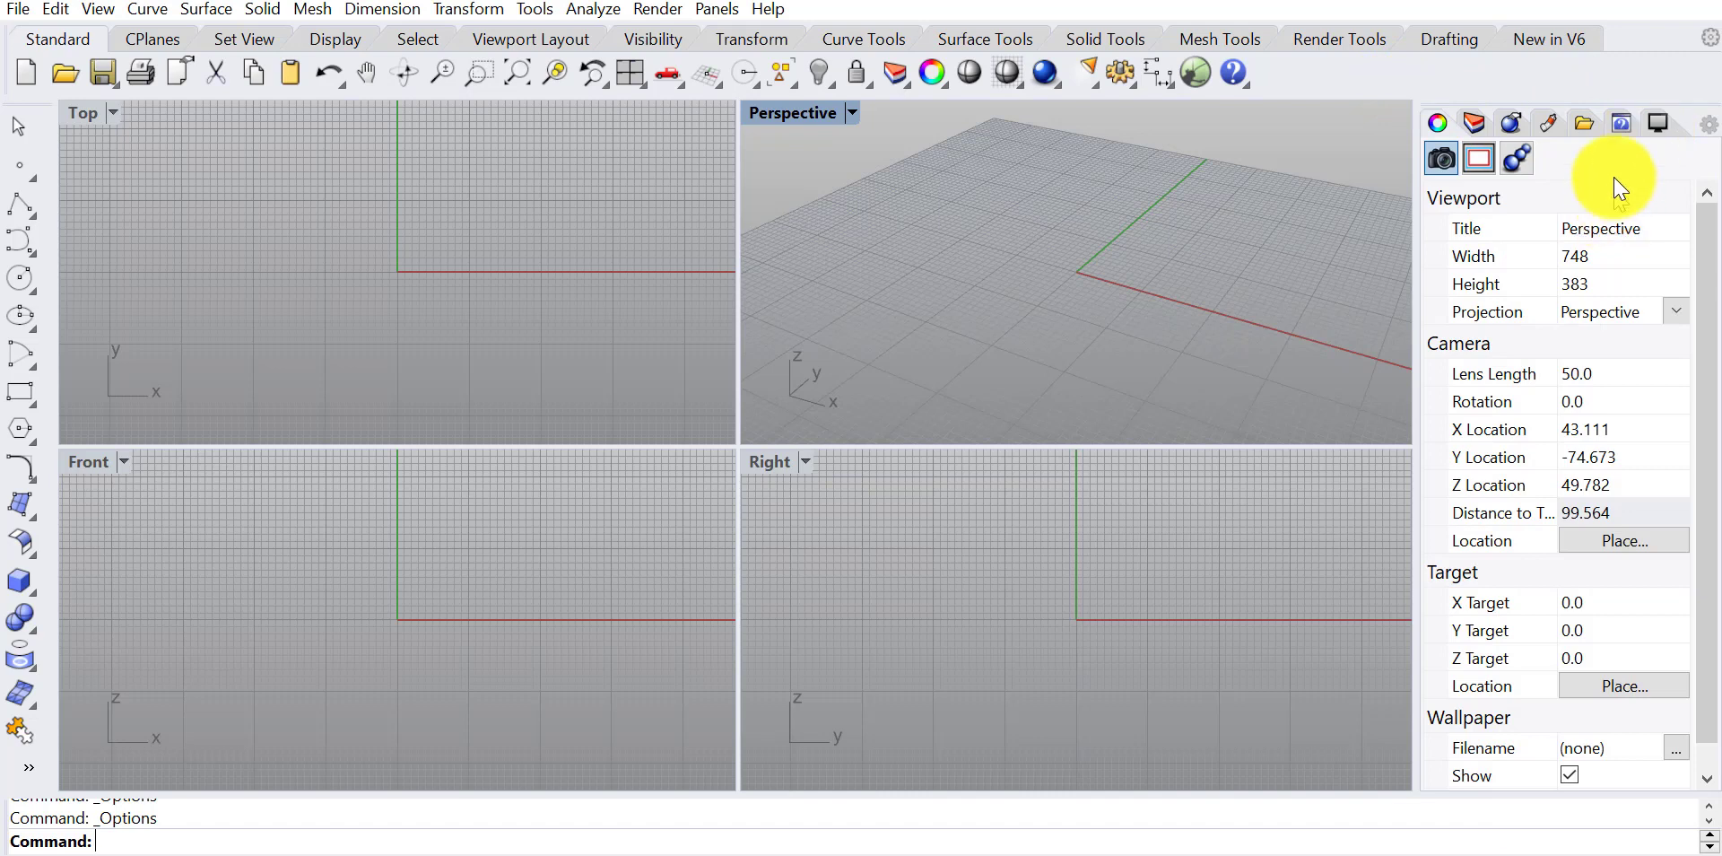
click(1655, 130)
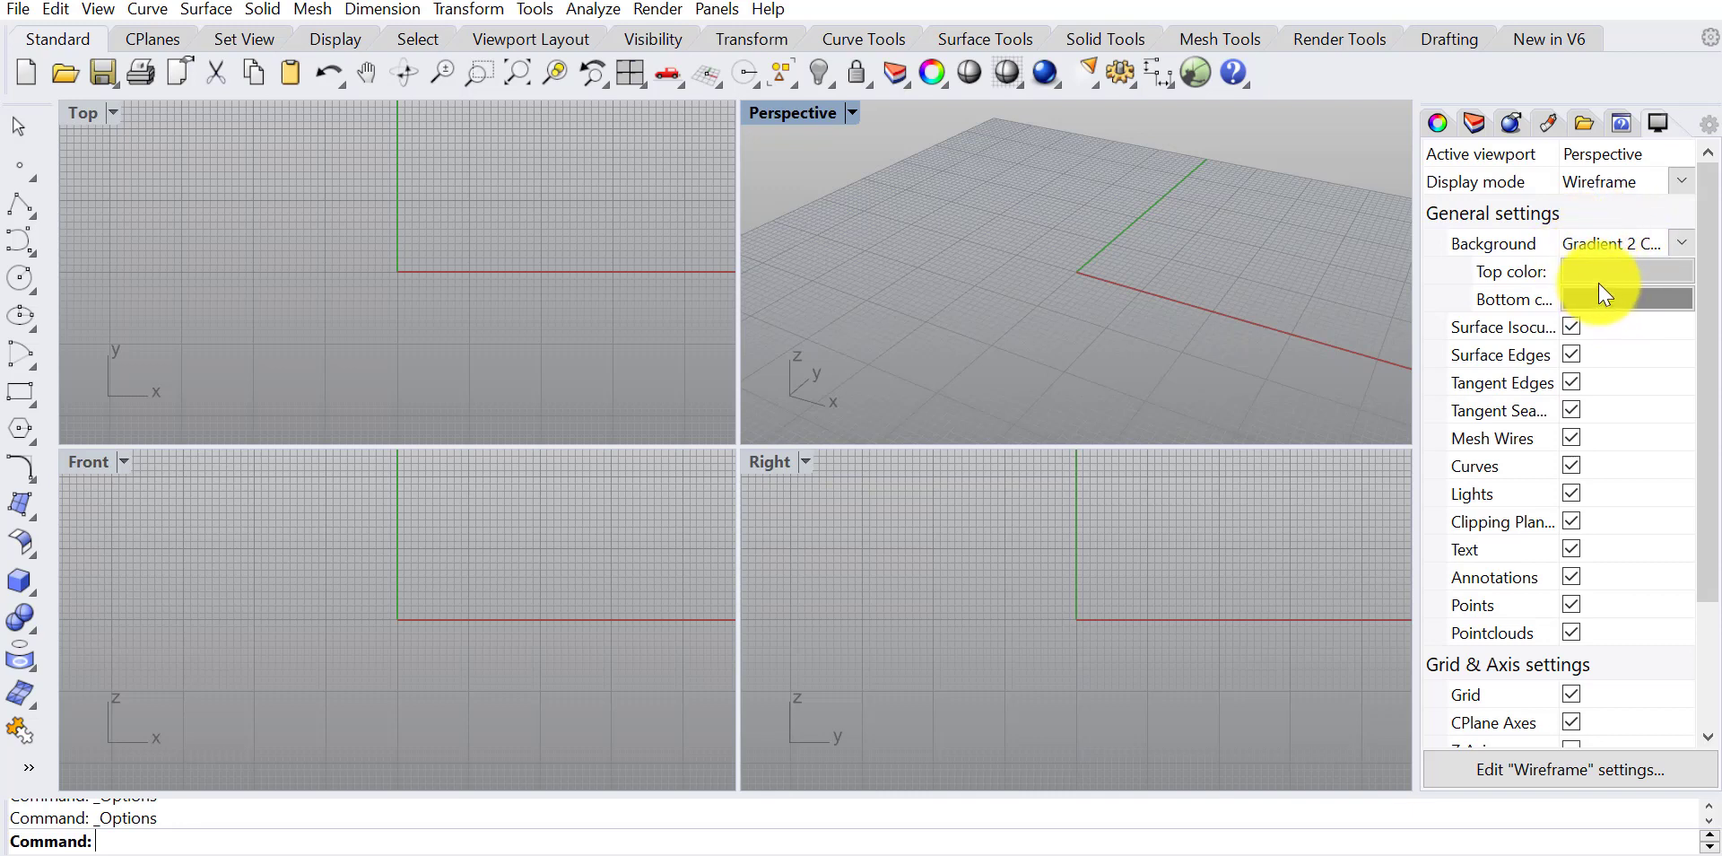
click(1681, 253)
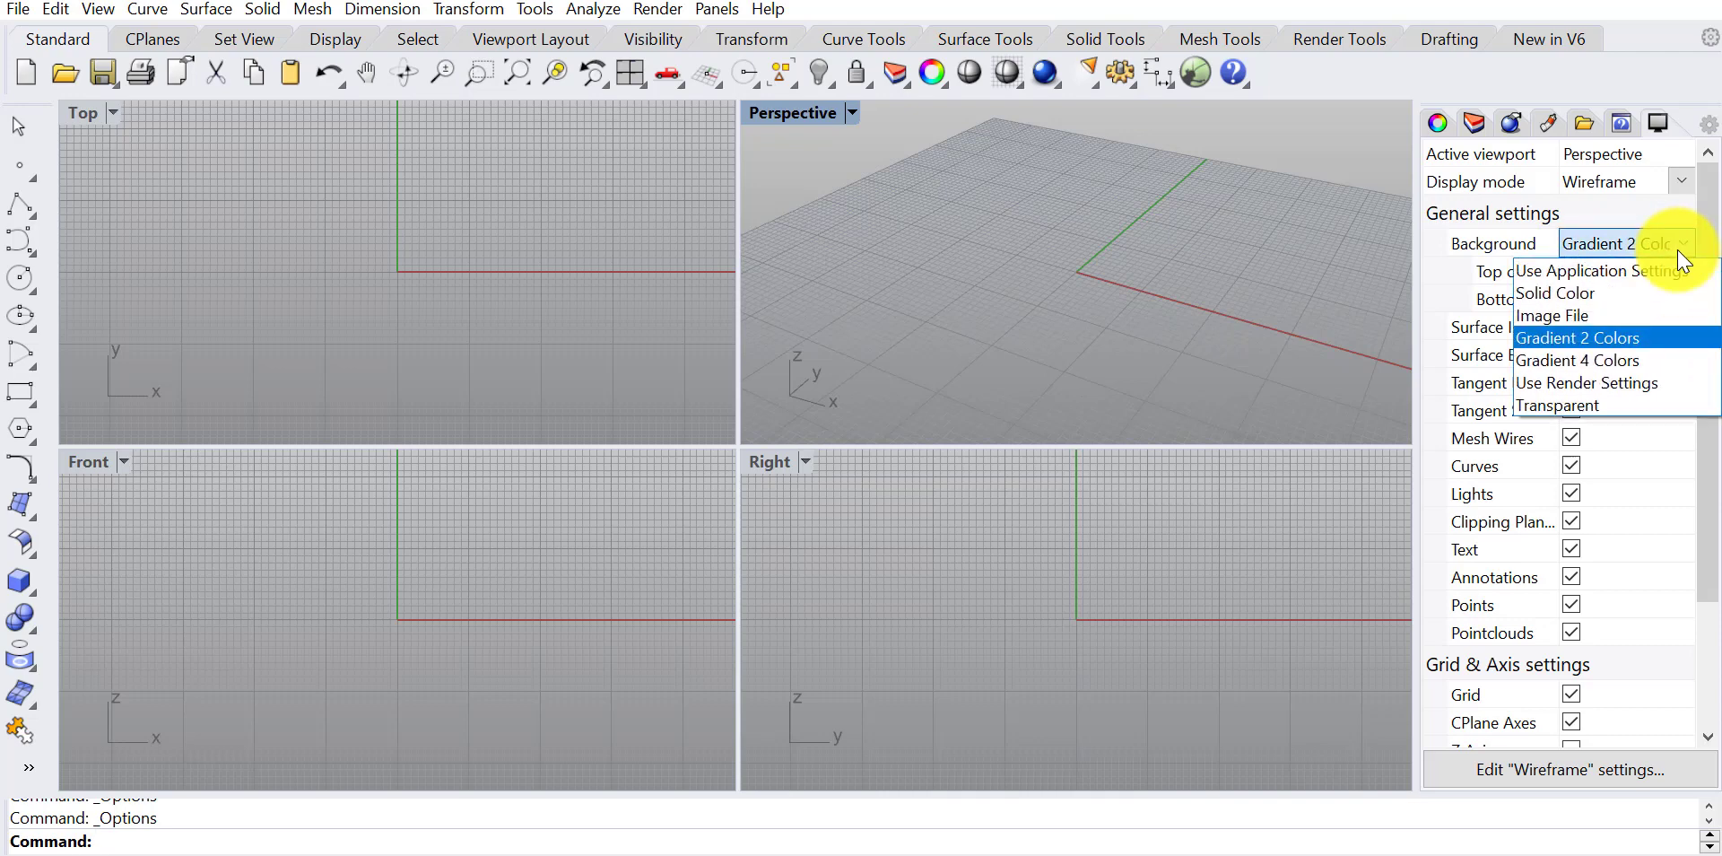
click(1590, 298)
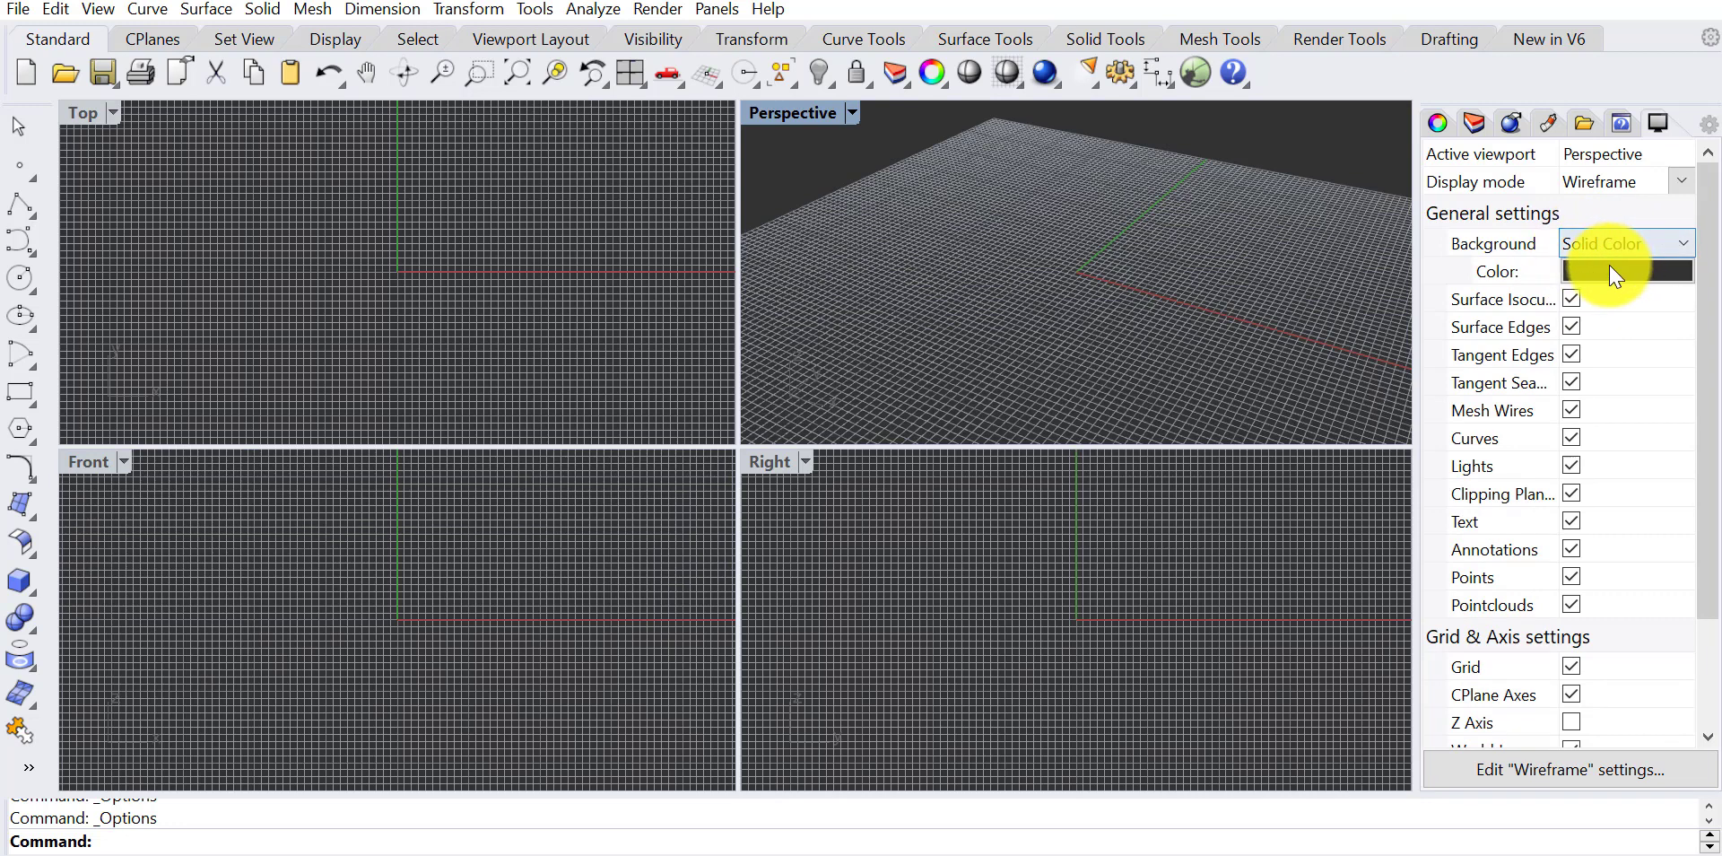
Step: Set the solid viewport background color to dark gray, RGB 84, 84, 84
click(1608, 269)
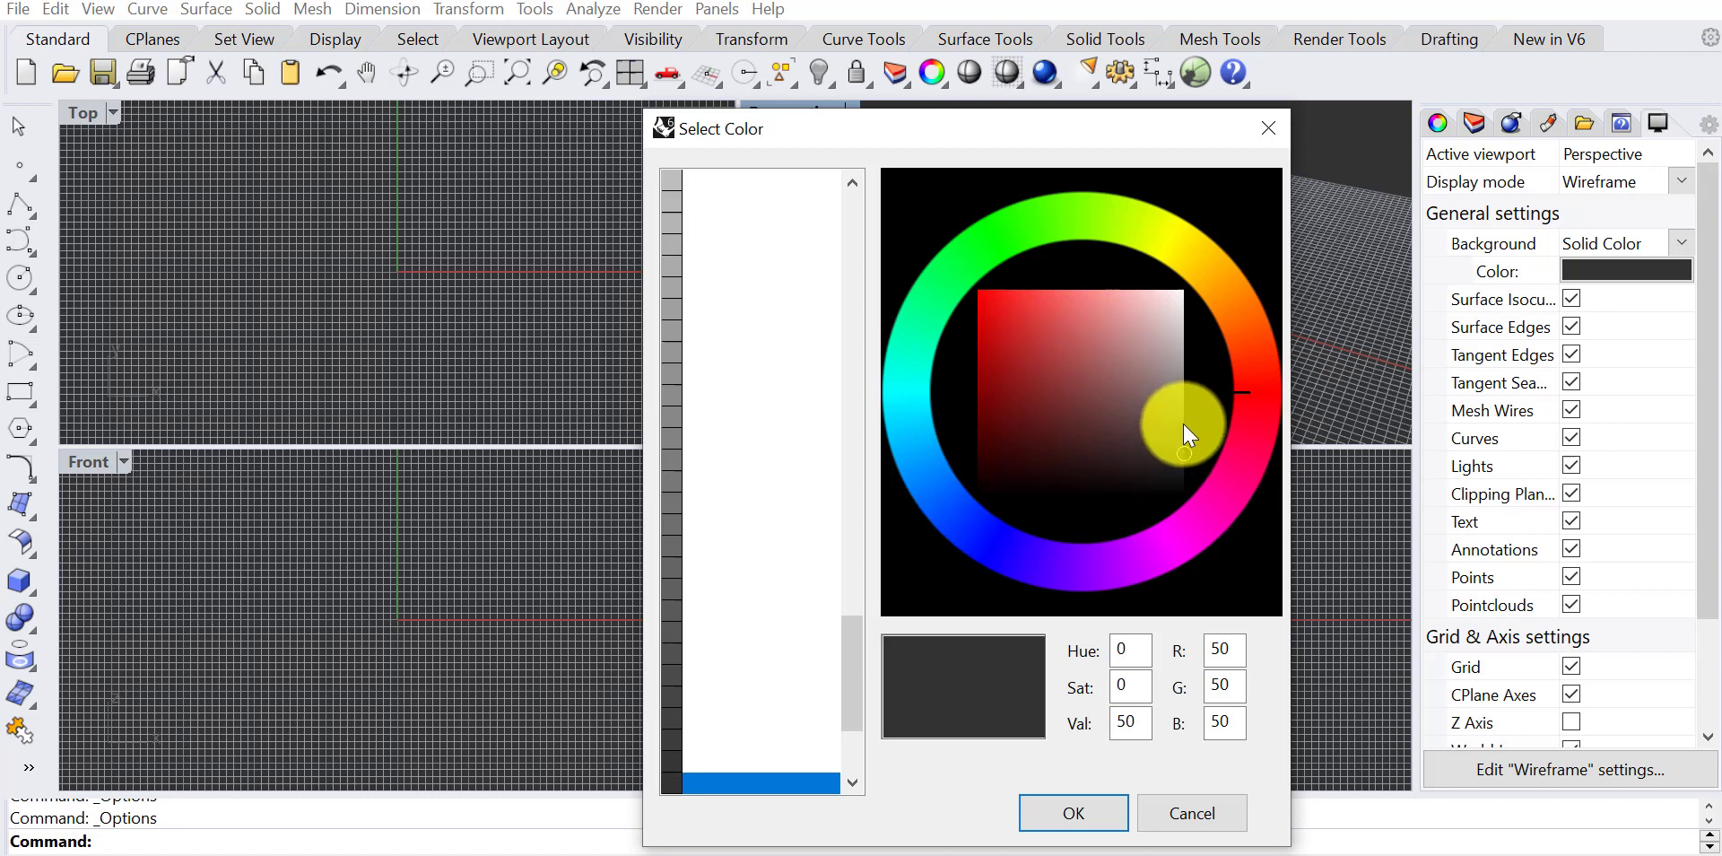
drag(1177, 429, 1186, 427)
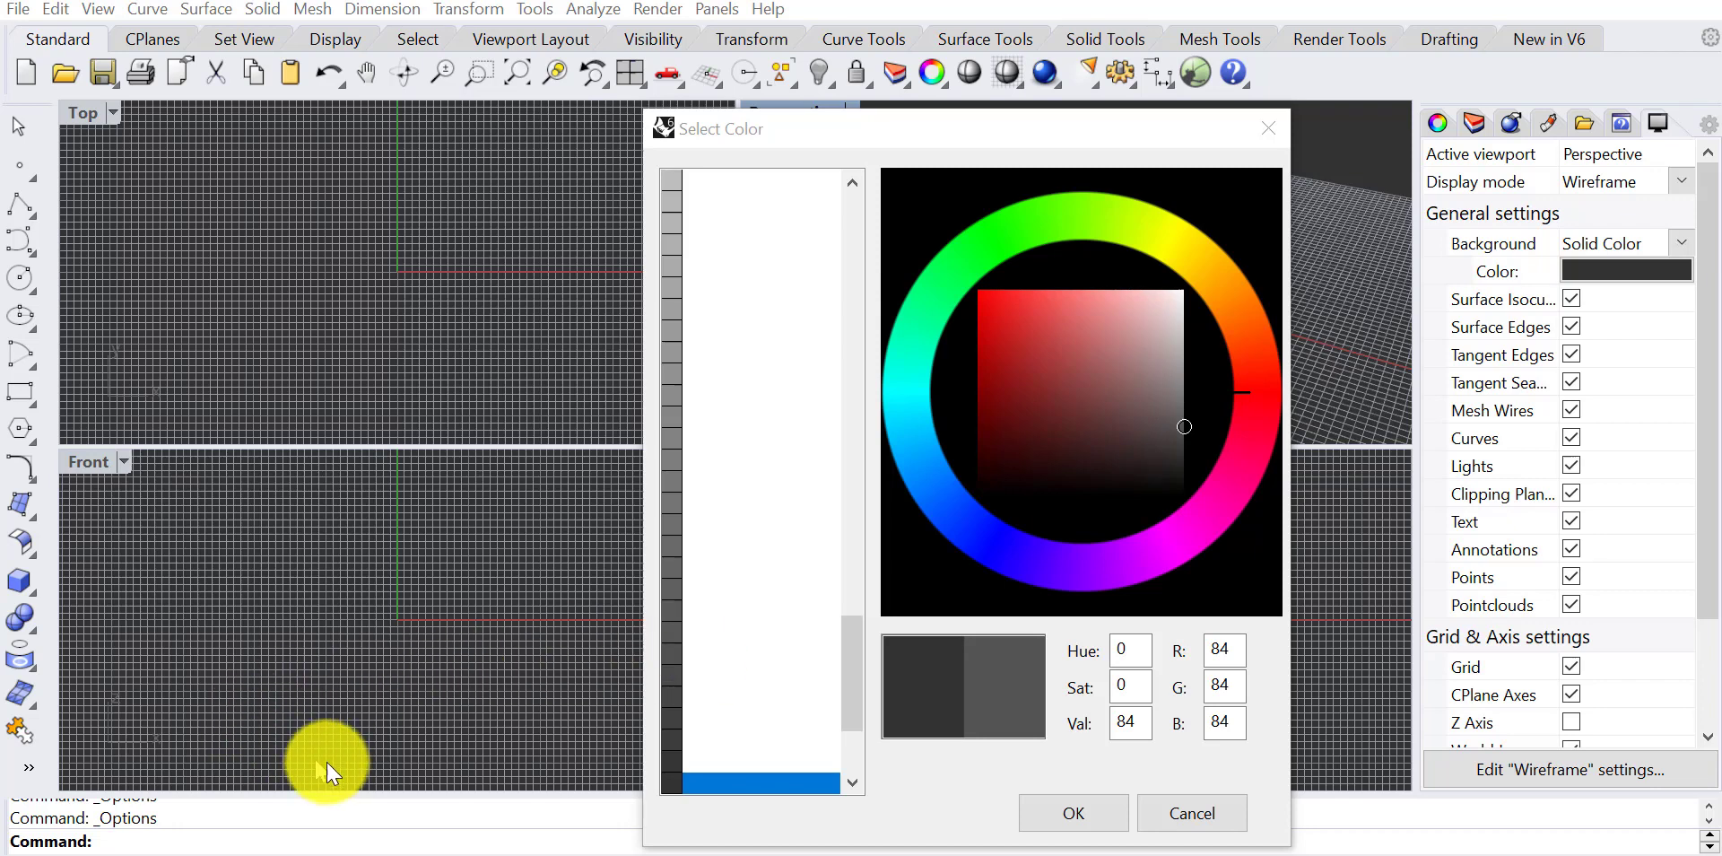
click(1100, 812)
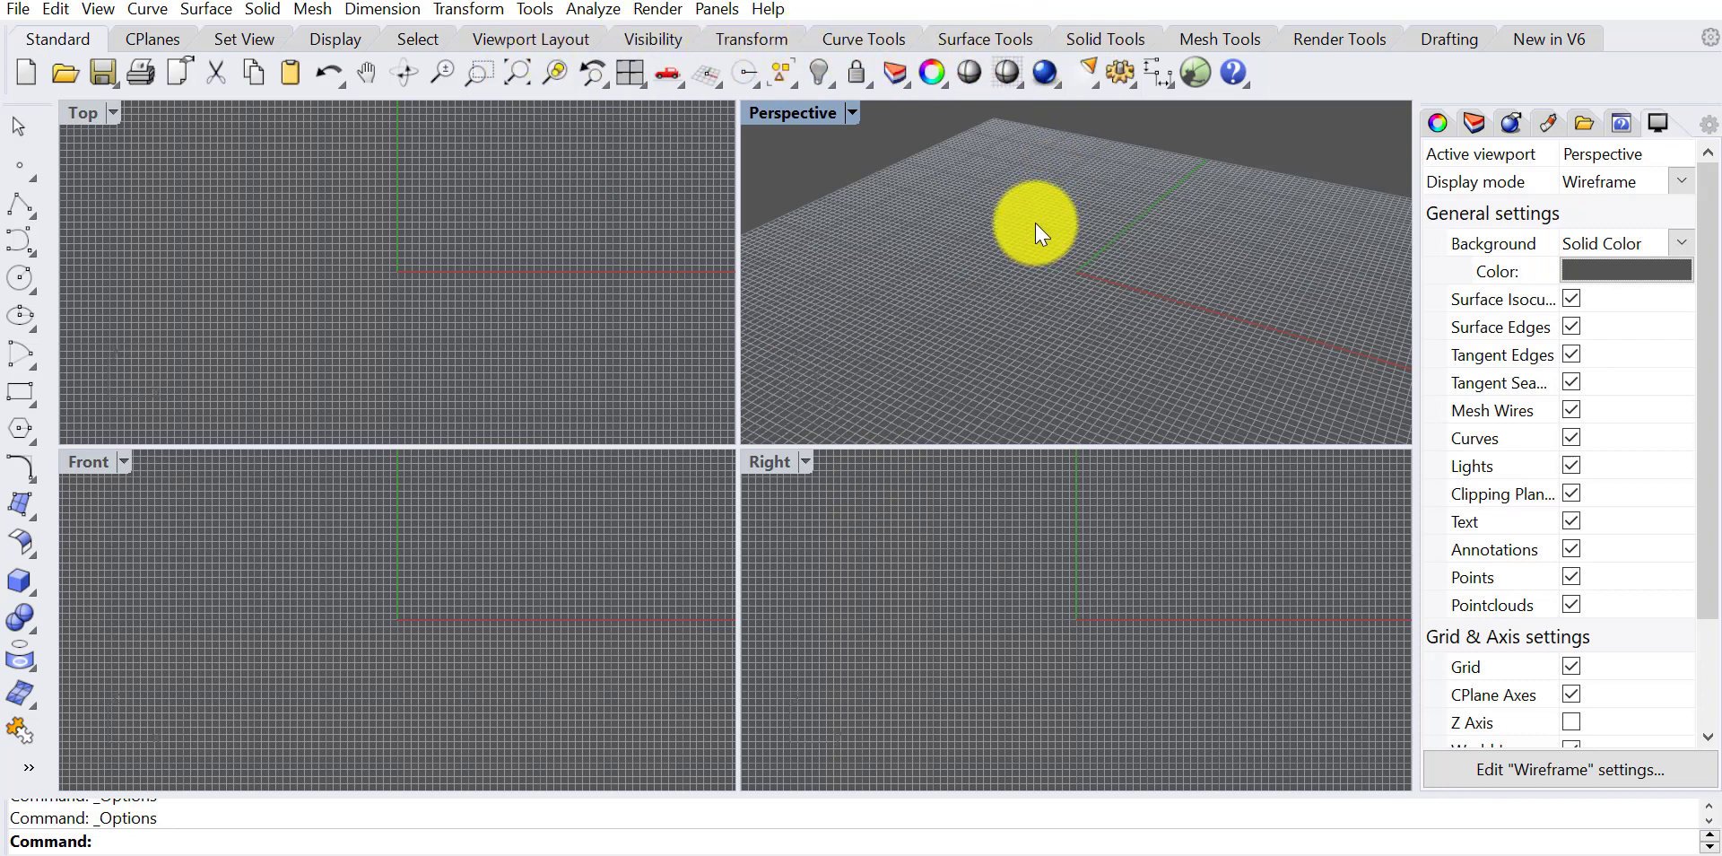
Step: In the Rhino Options Appearance page, set the command prompt background to dark gray, RGB 67, 67, 67
click(537, 11)
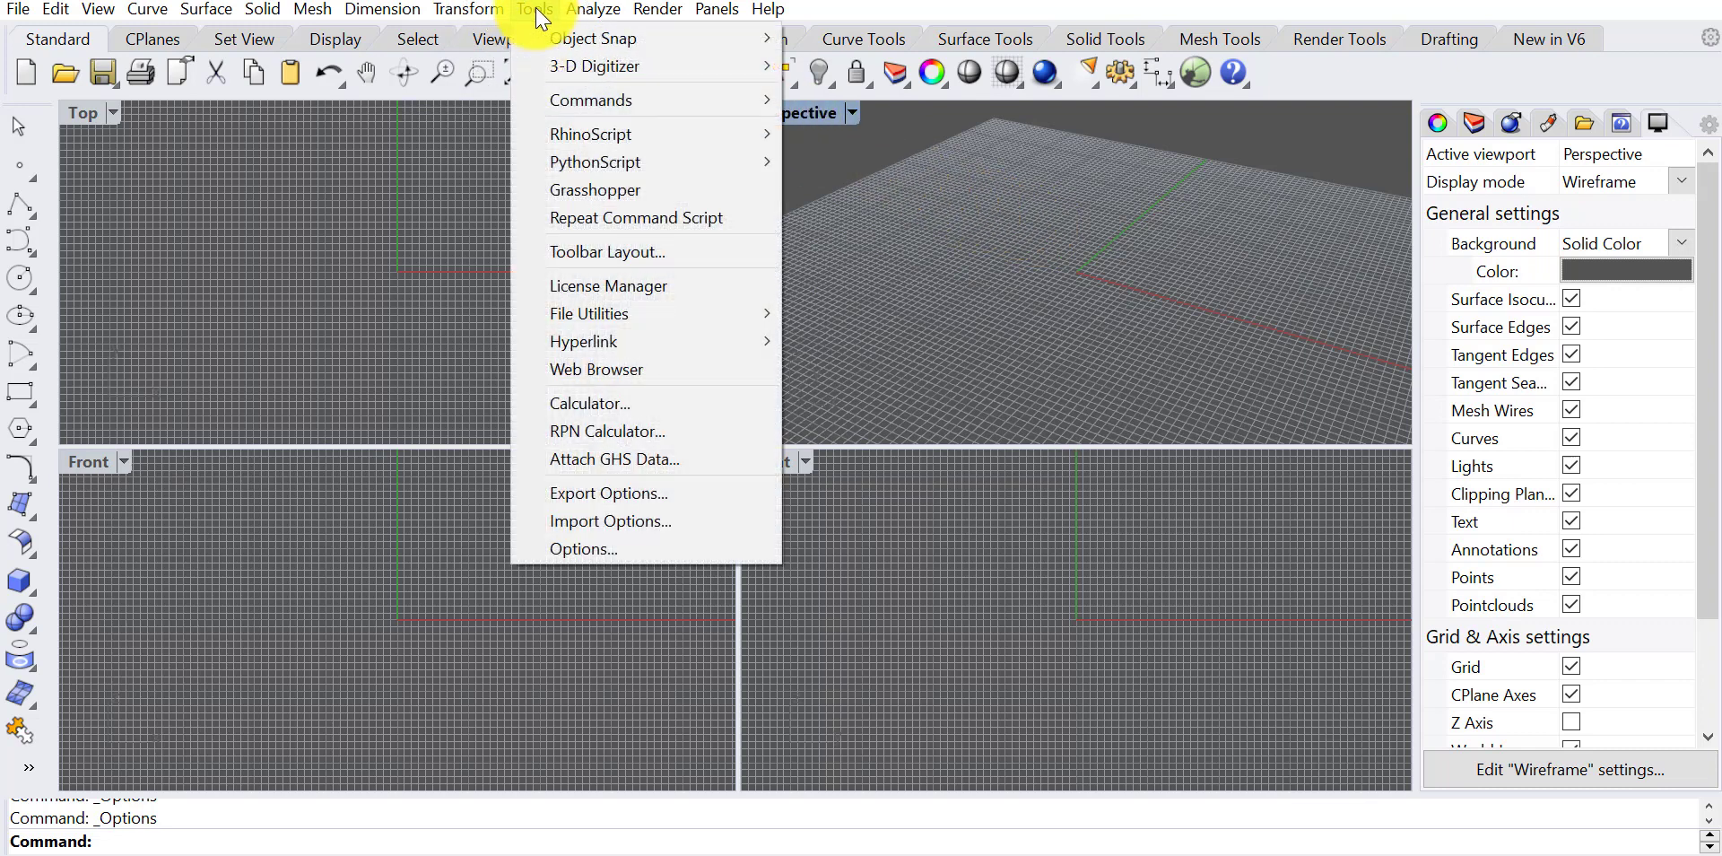
click(628, 549)
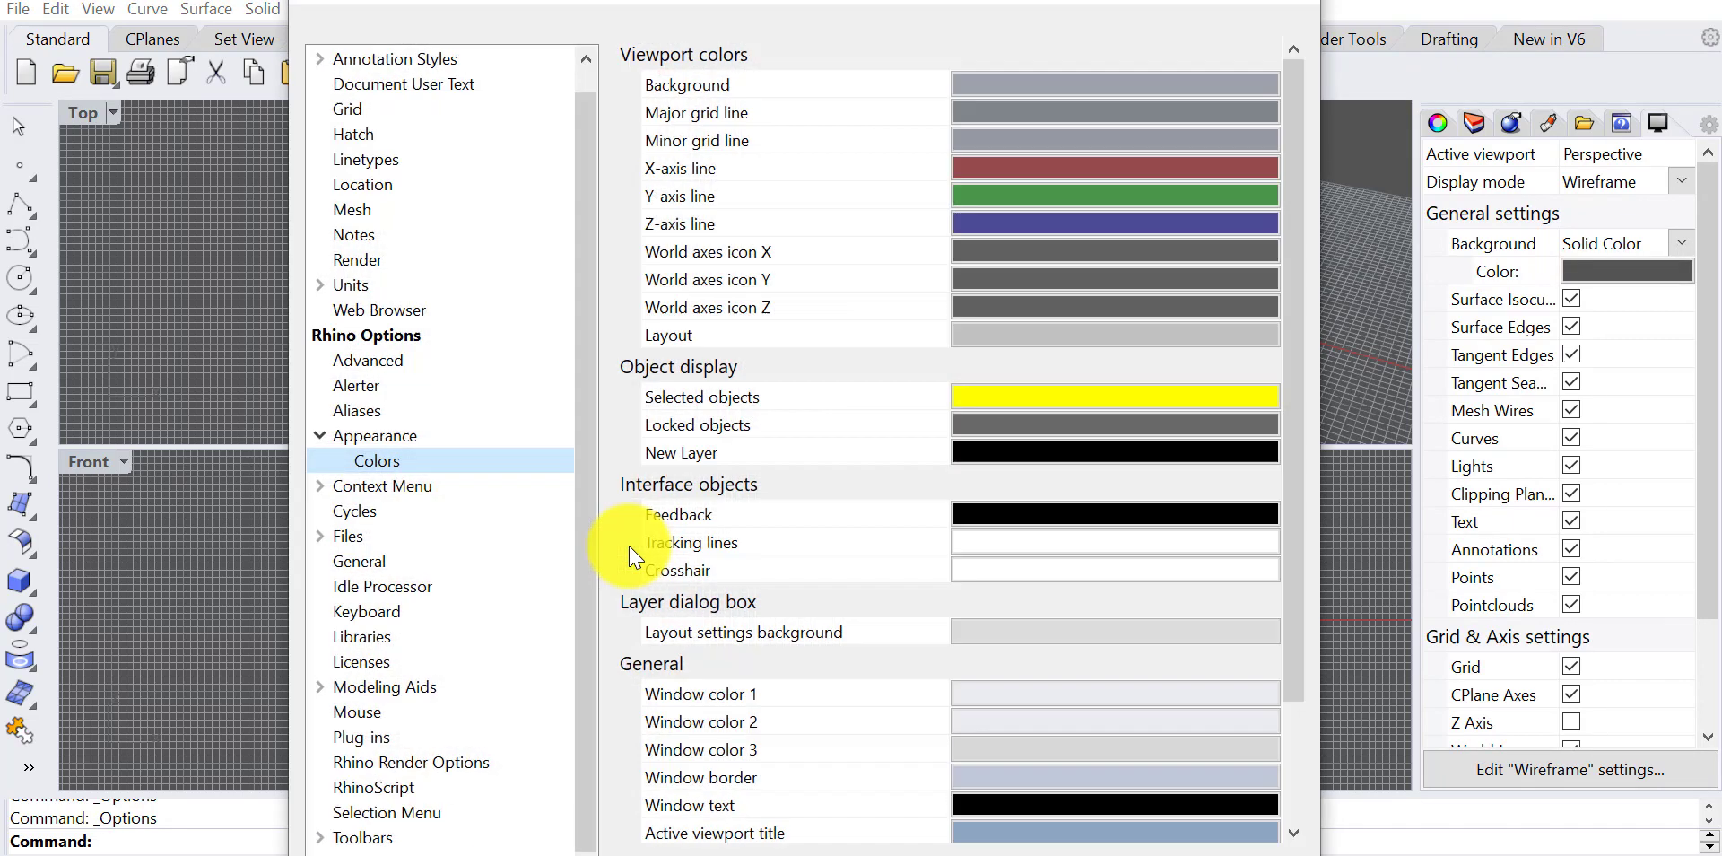
click(406, 440)
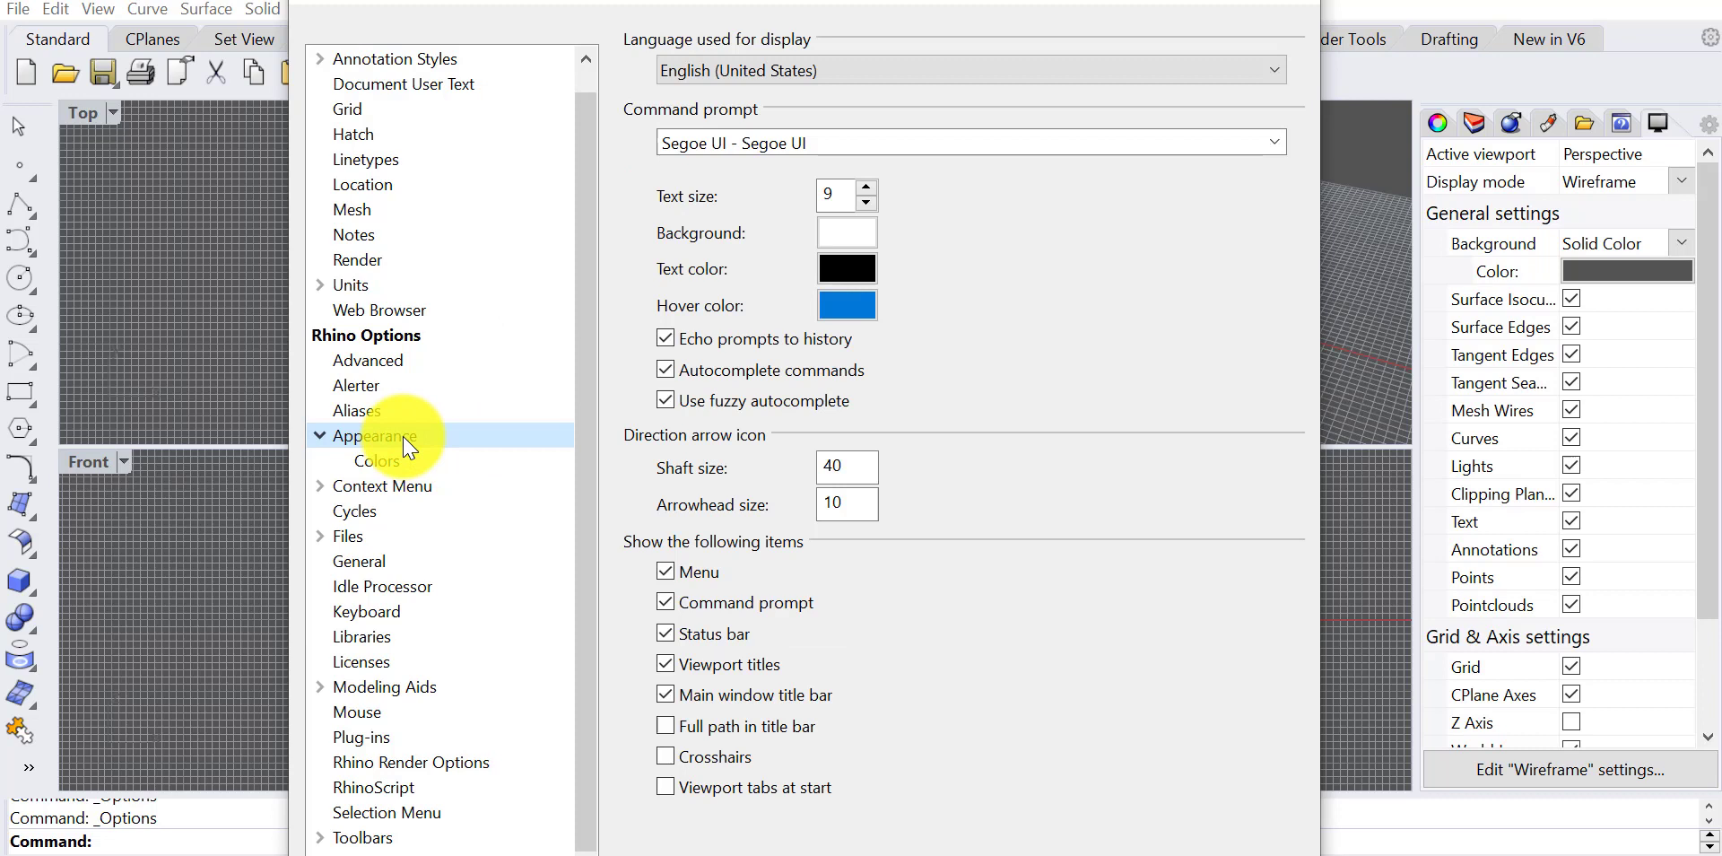
click(247, 758)
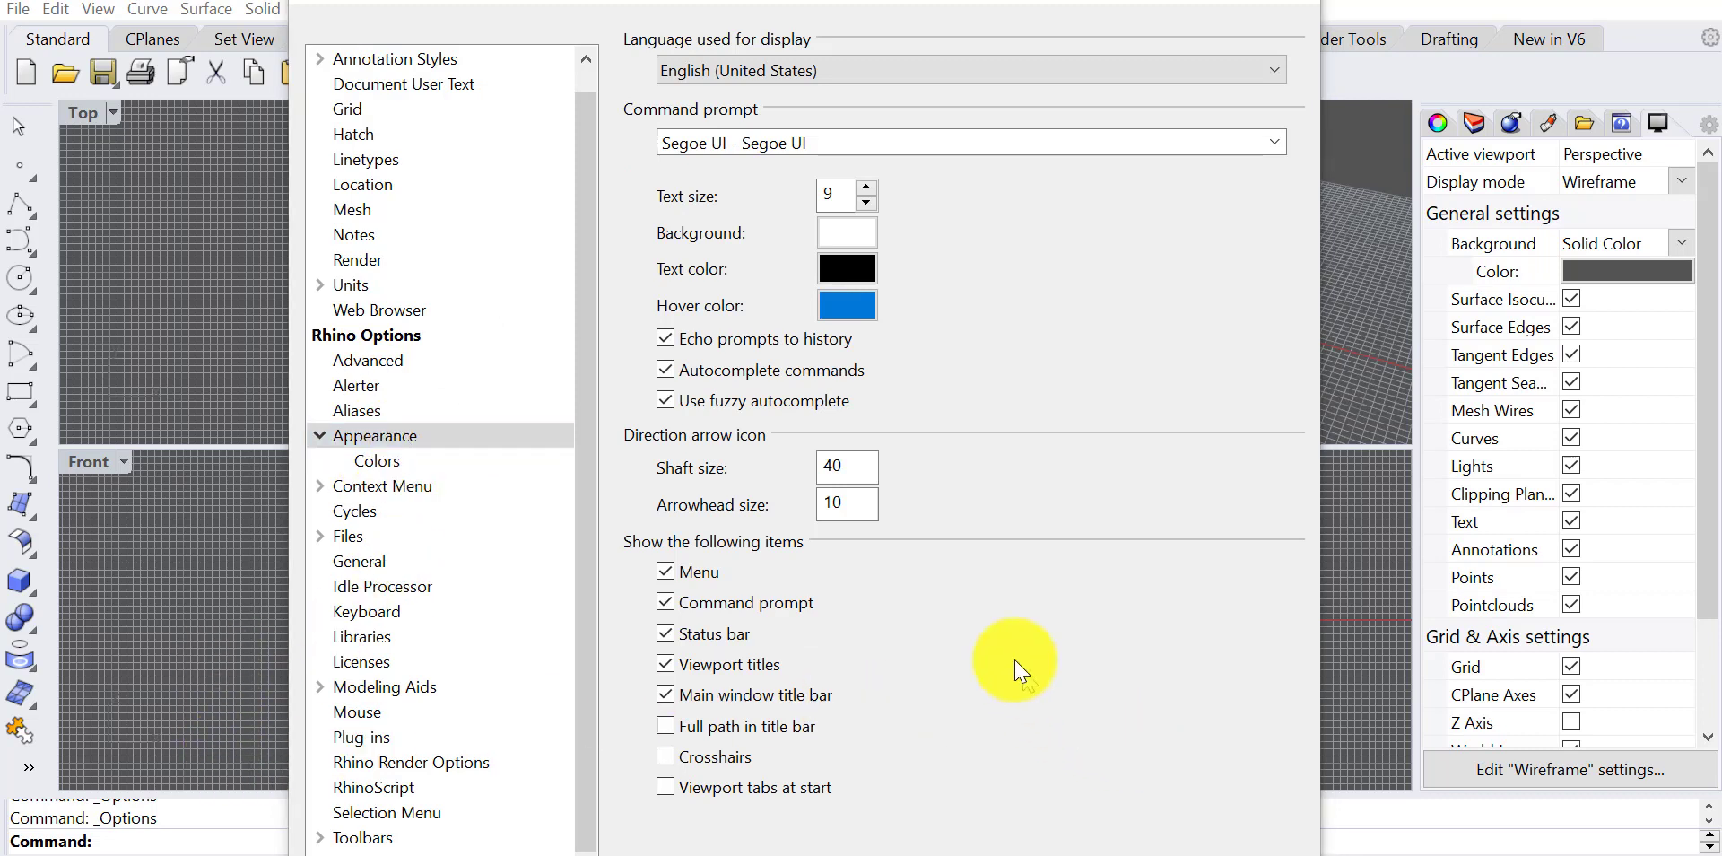
click(164, 829)
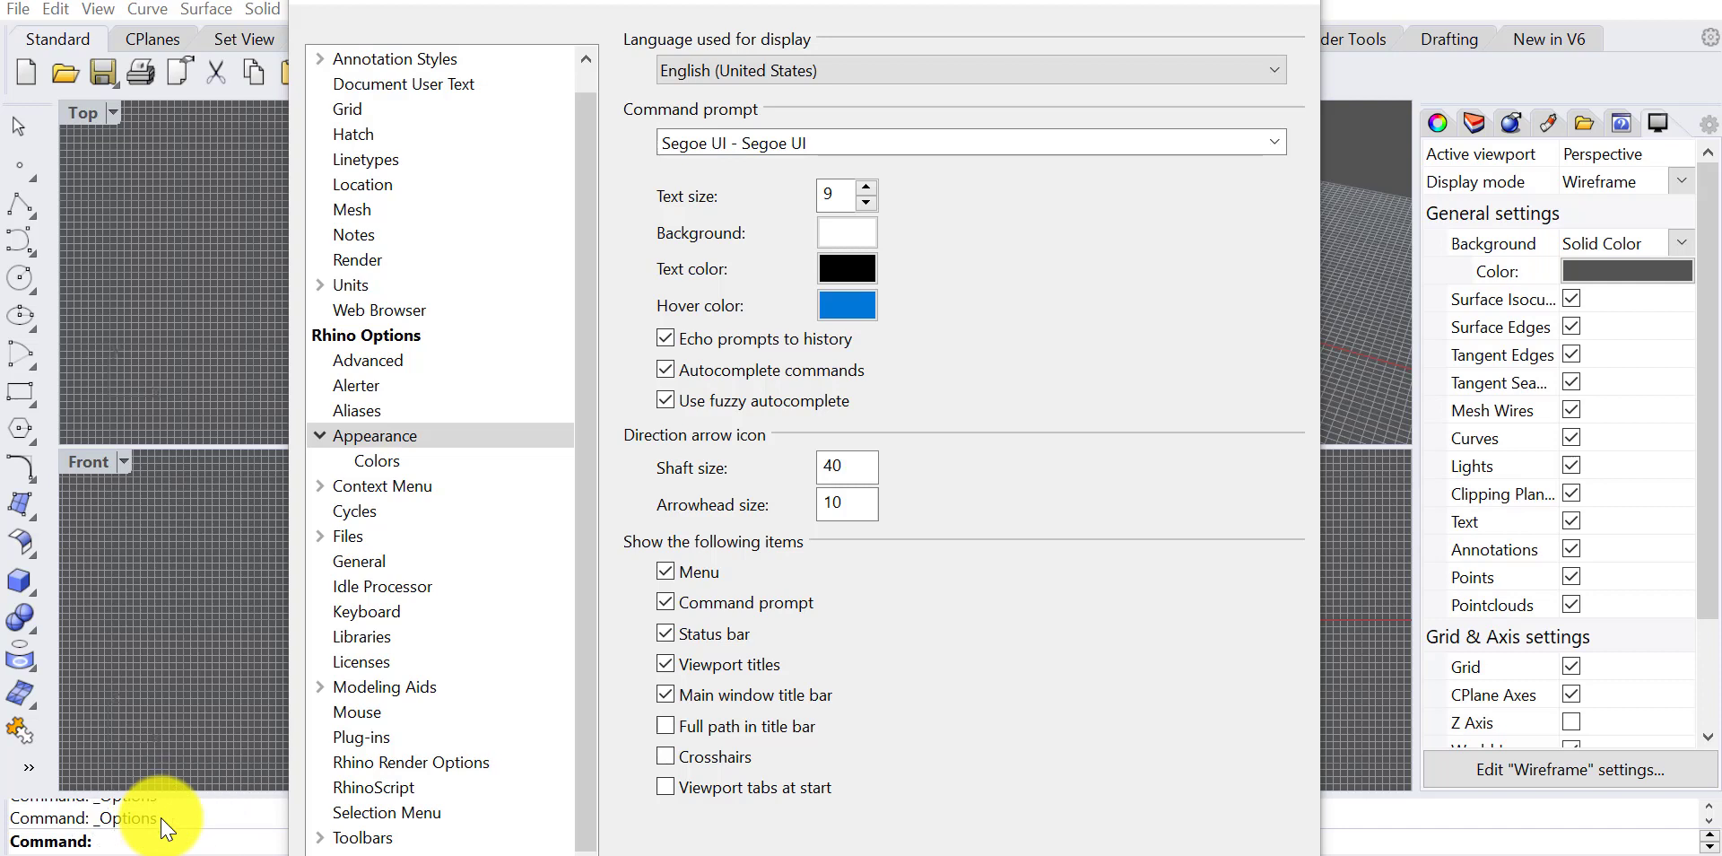
click(839, 231)
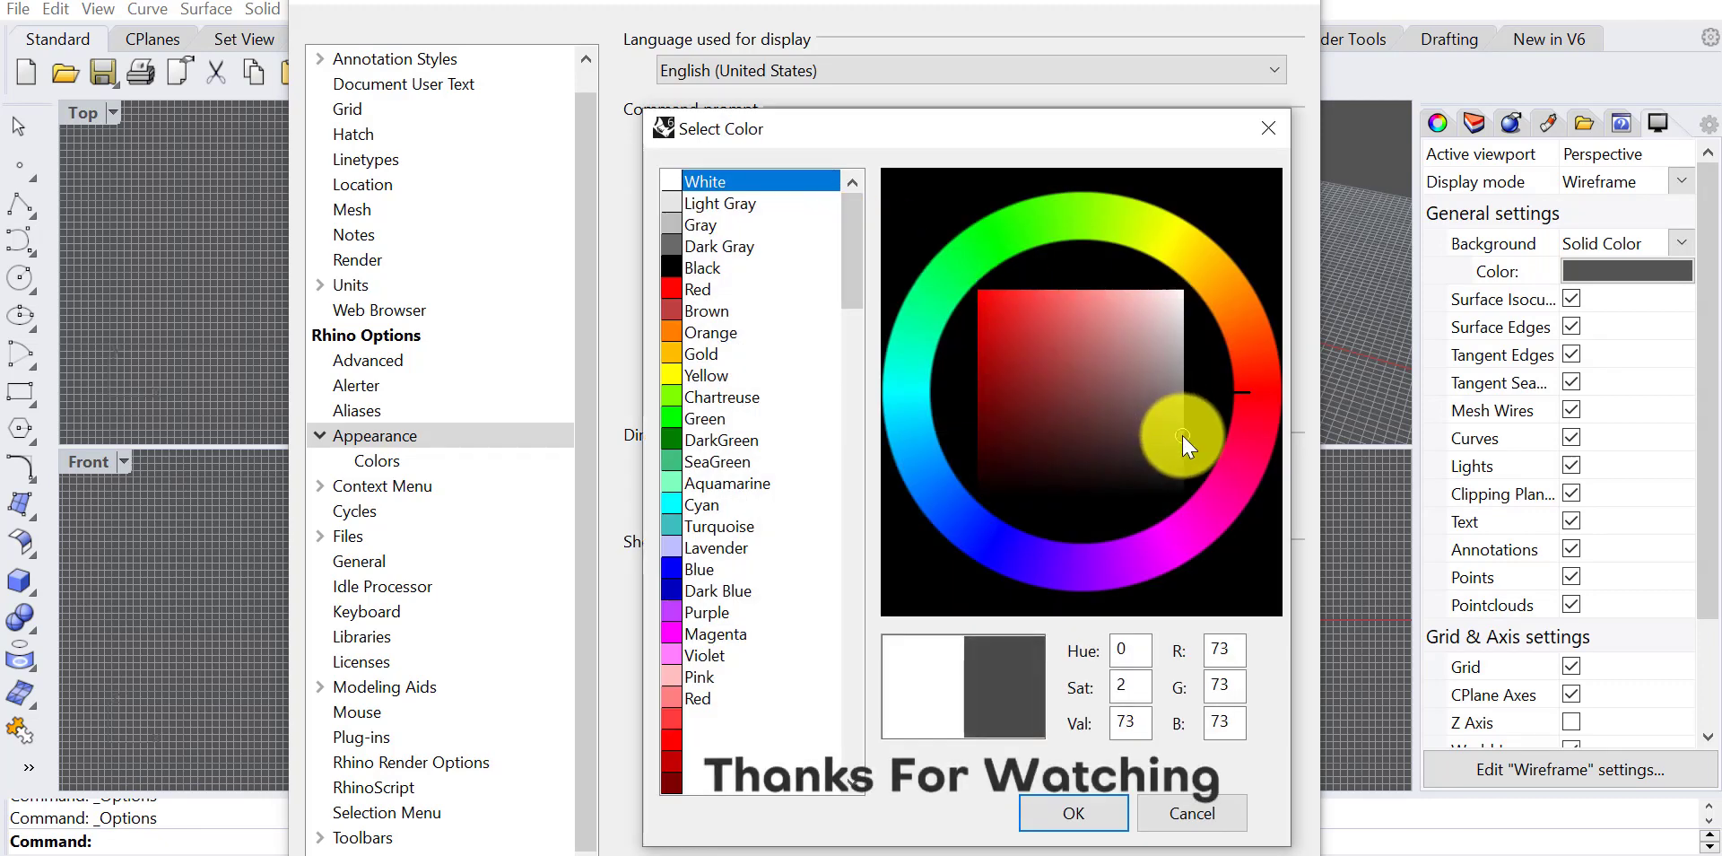
drag(1182, 434, 1186, 440)
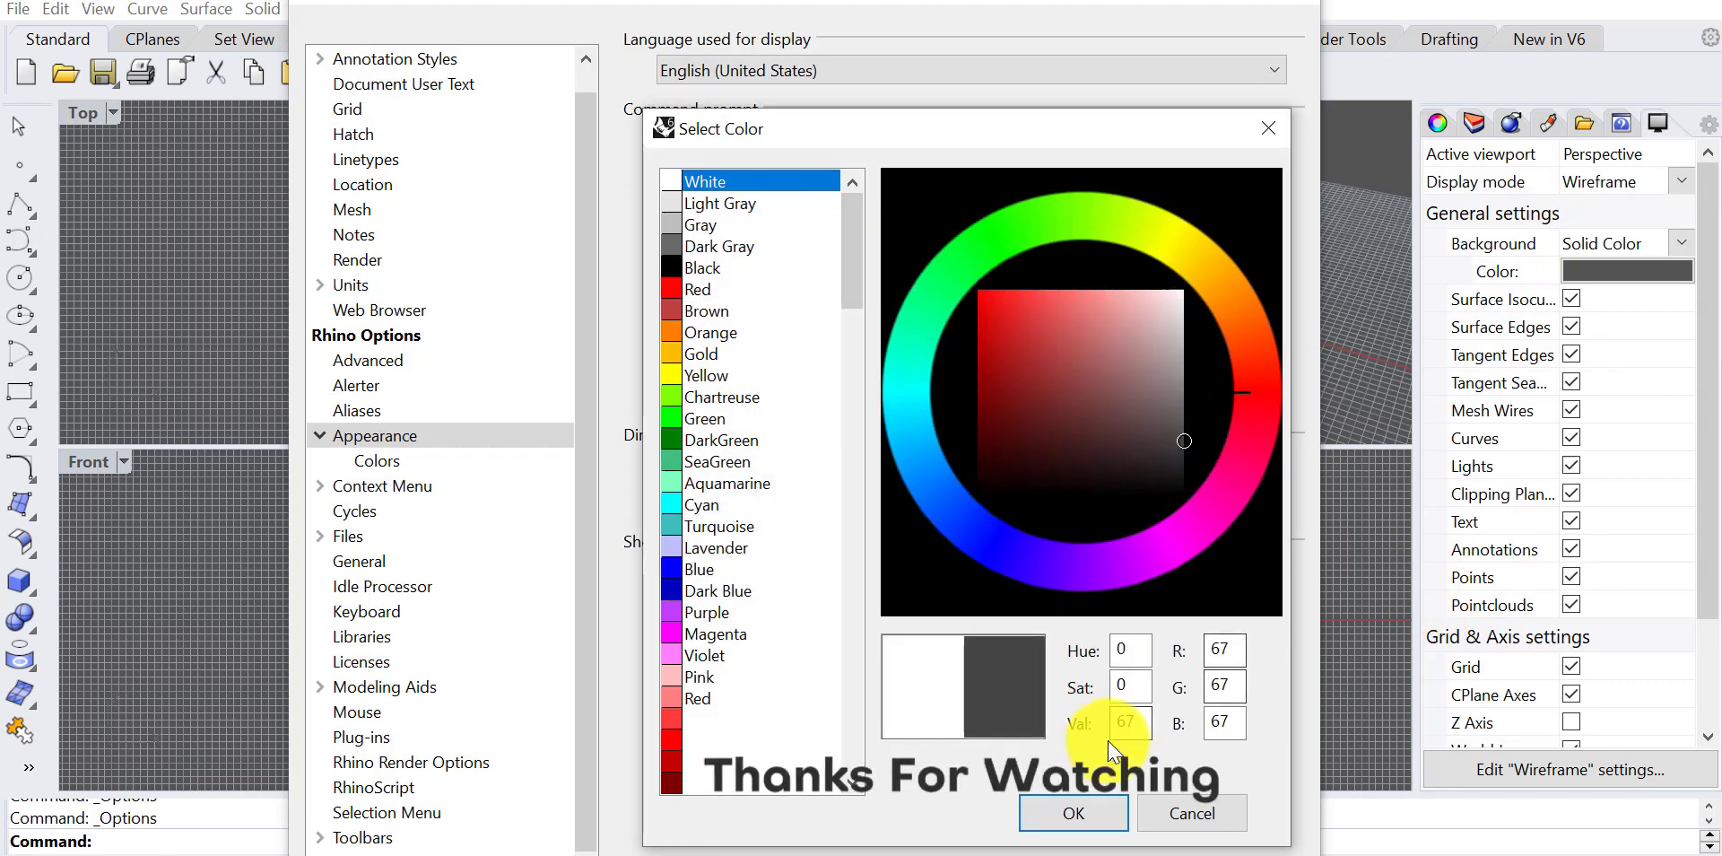
click(1101, 818)
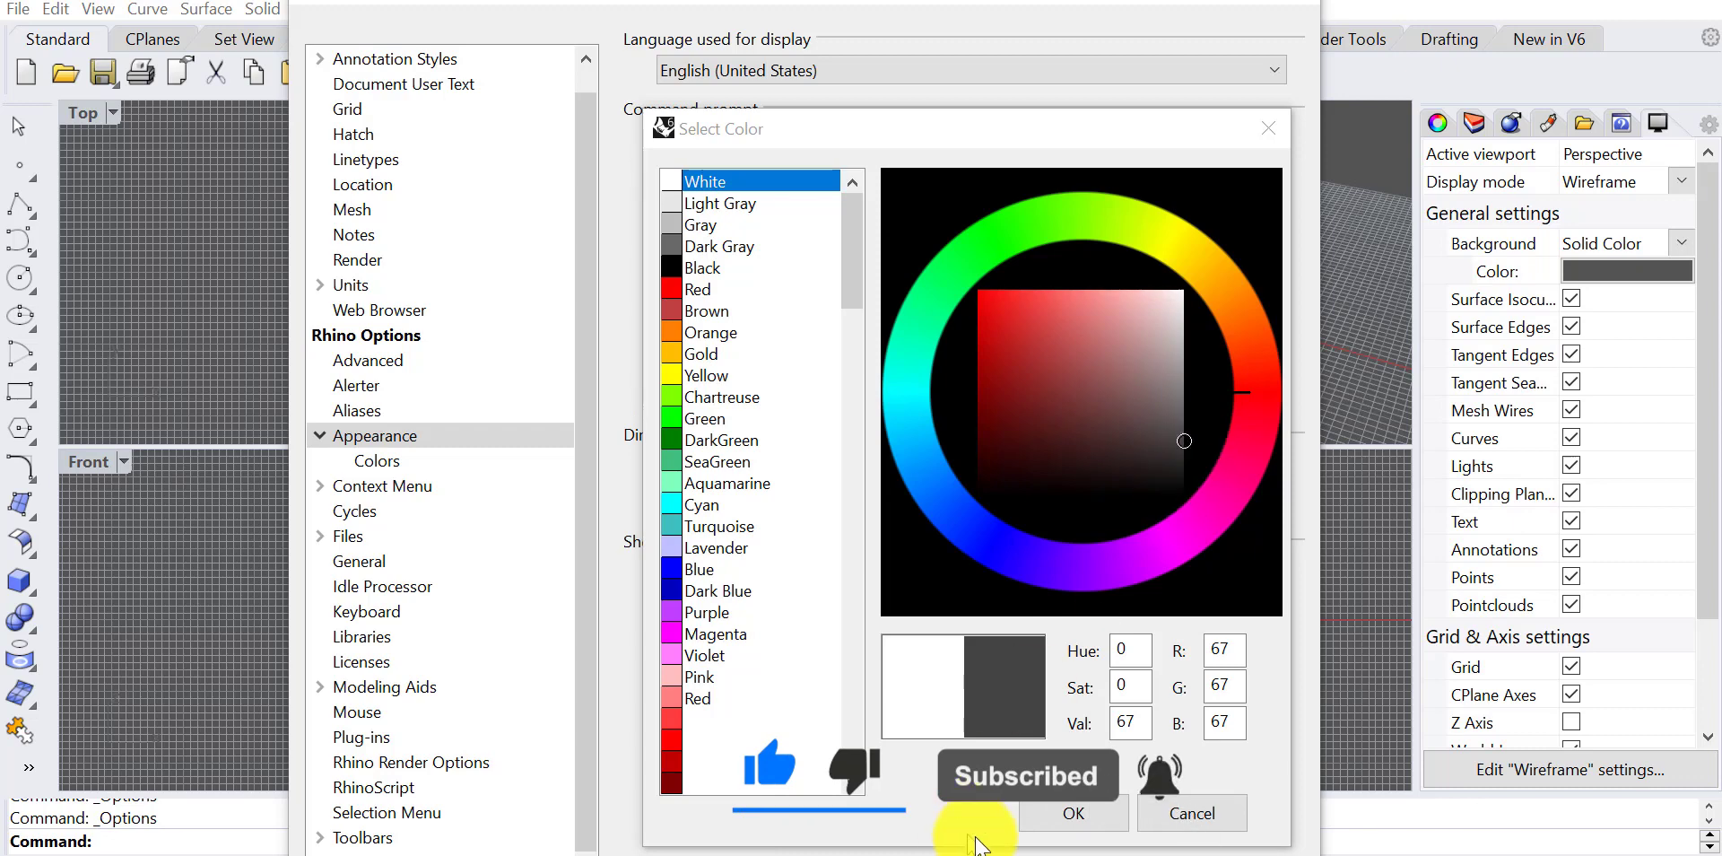
click(1072, 813)
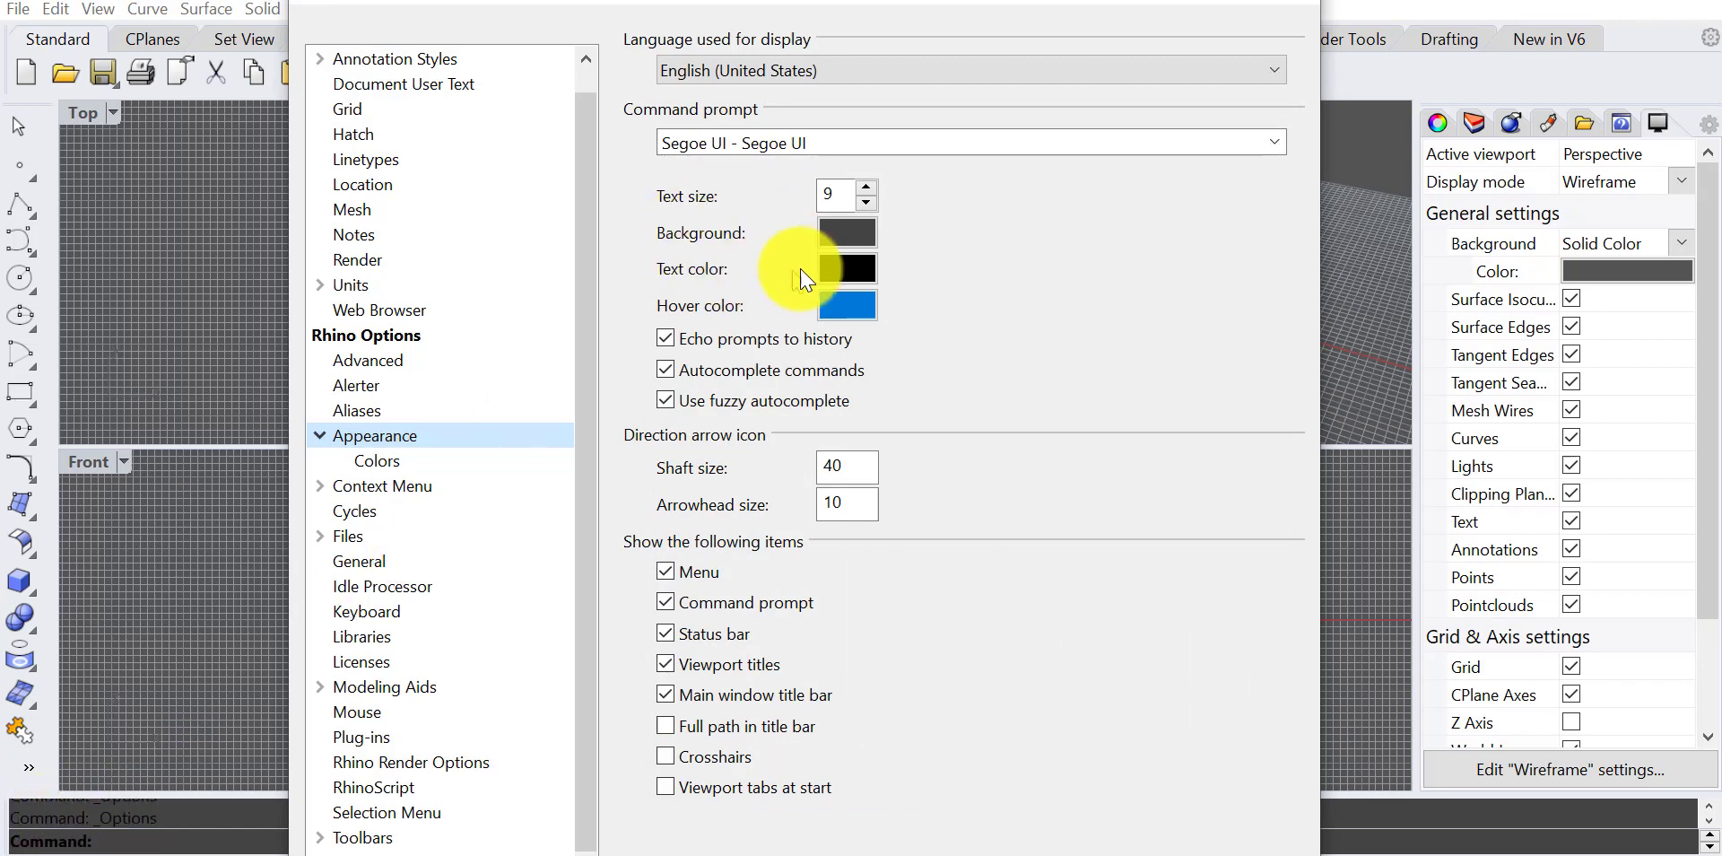
Step: Set the command prompt text color to a light gray
click(846, 271)
click(1184, 350)
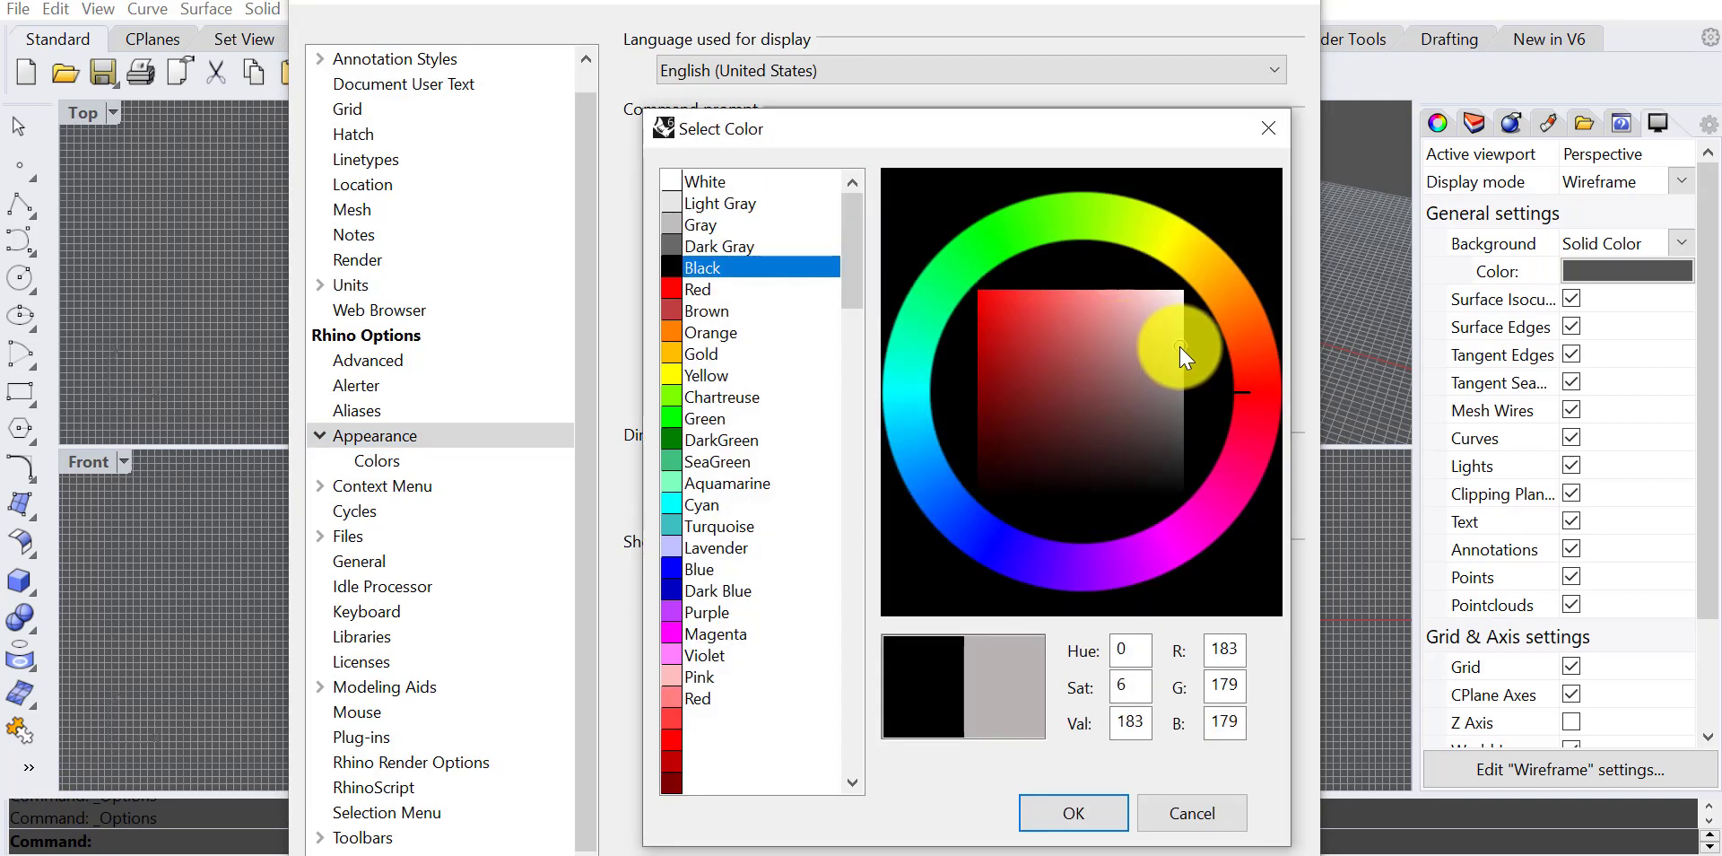
drag(1184, 357, 1185, 363)
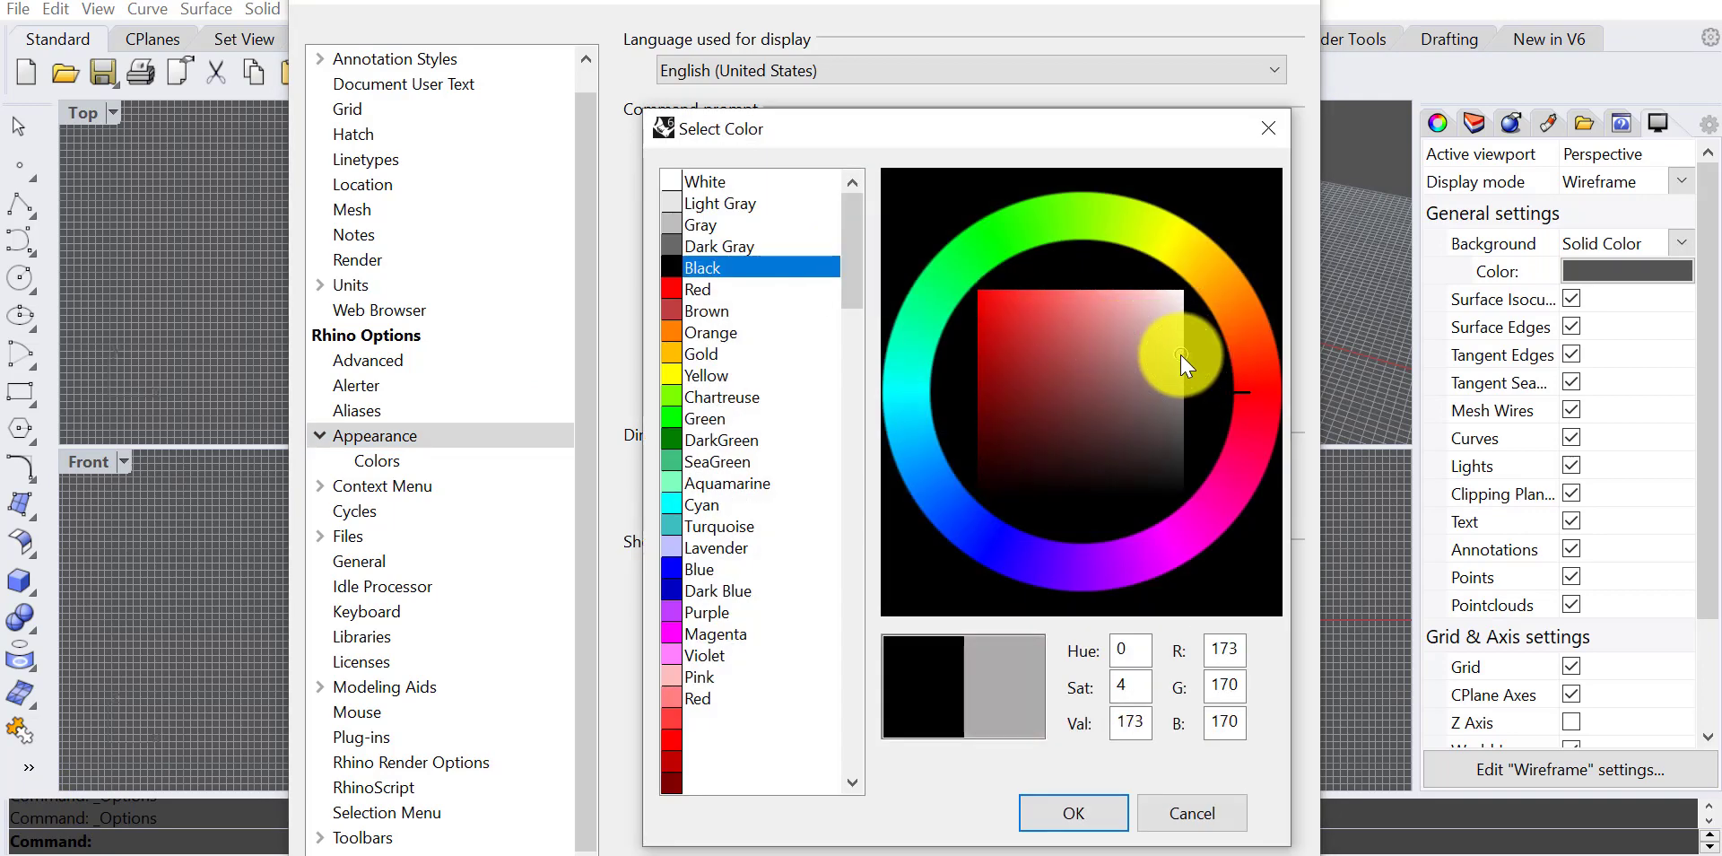
click(1076, 813)
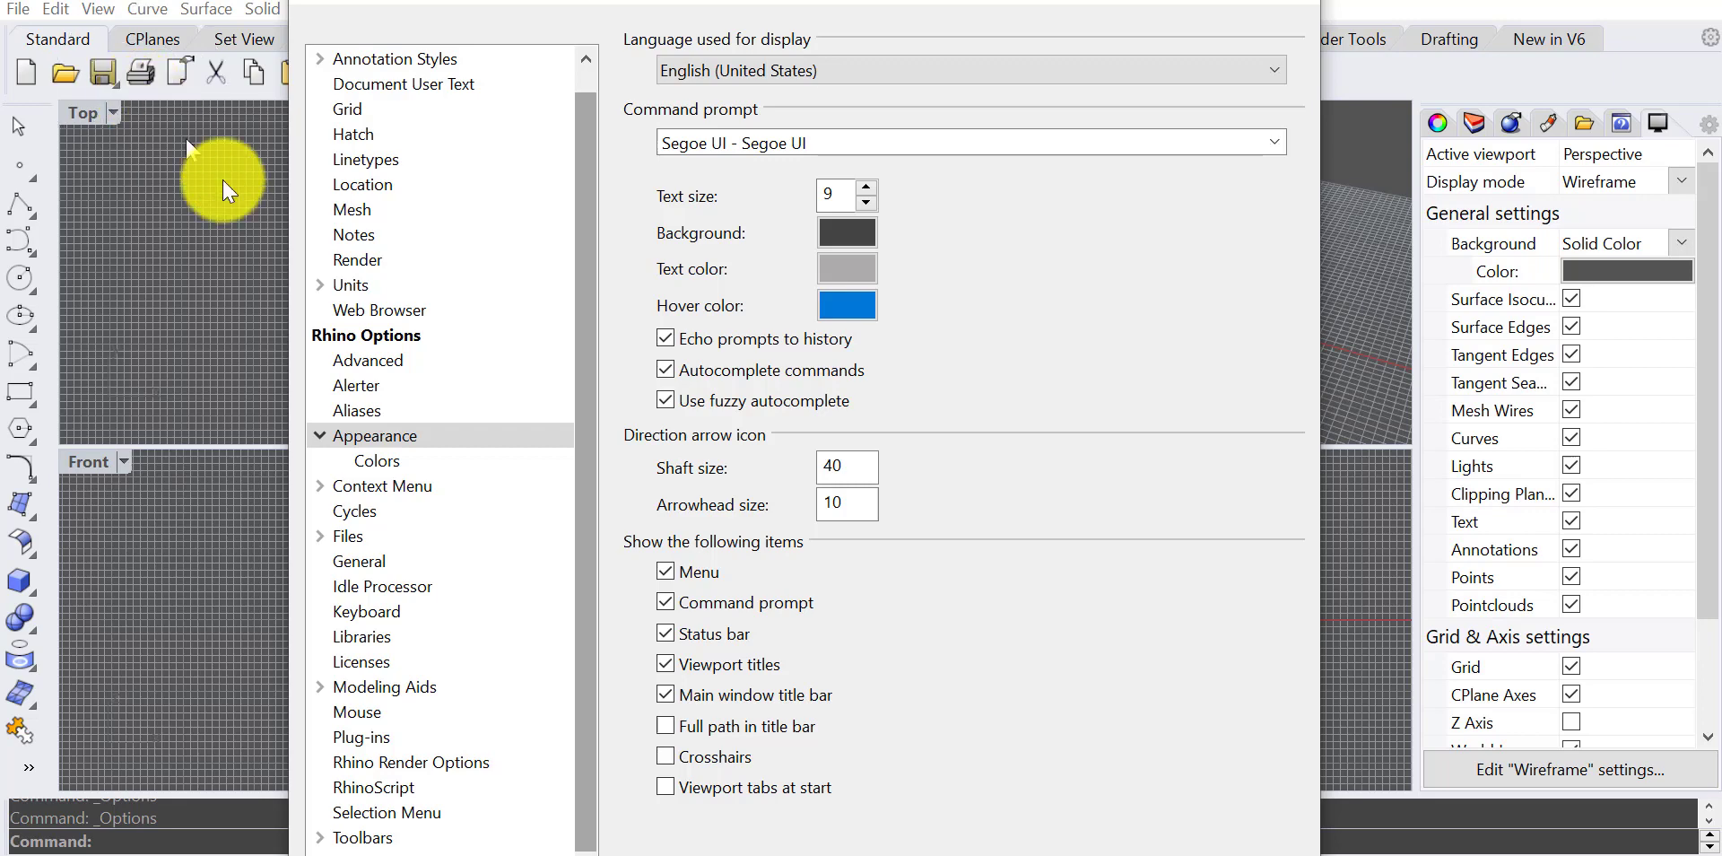
Step: In the Appearance Colors page, set Window color 1 to dark gray, about RGB 75, 75, 75
click(391, 463)
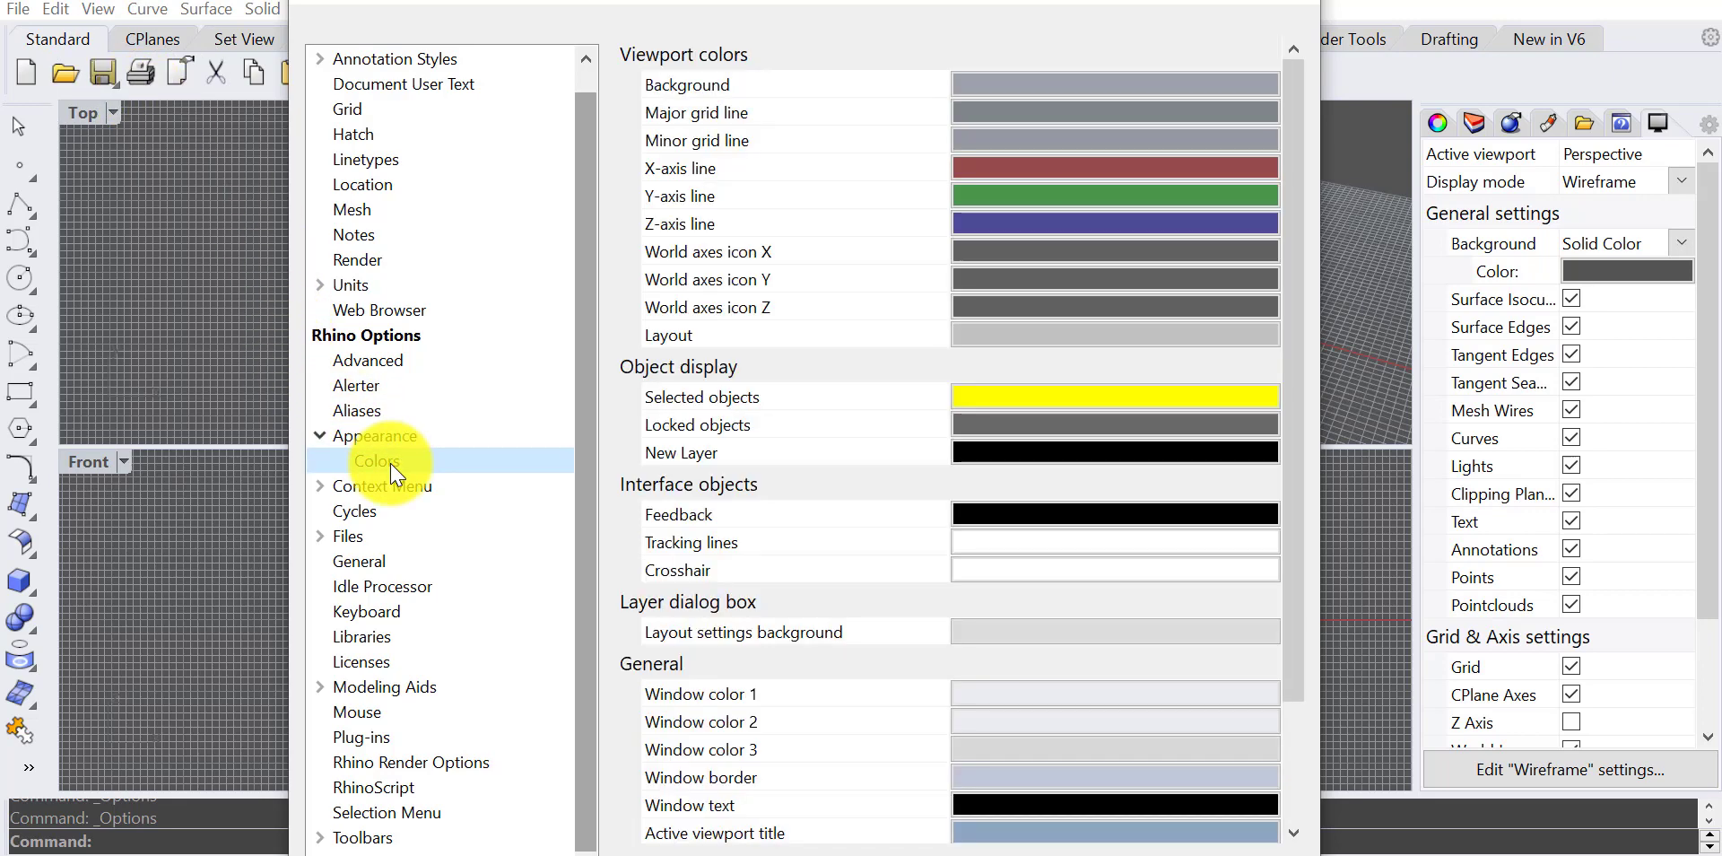
click(750, 547)
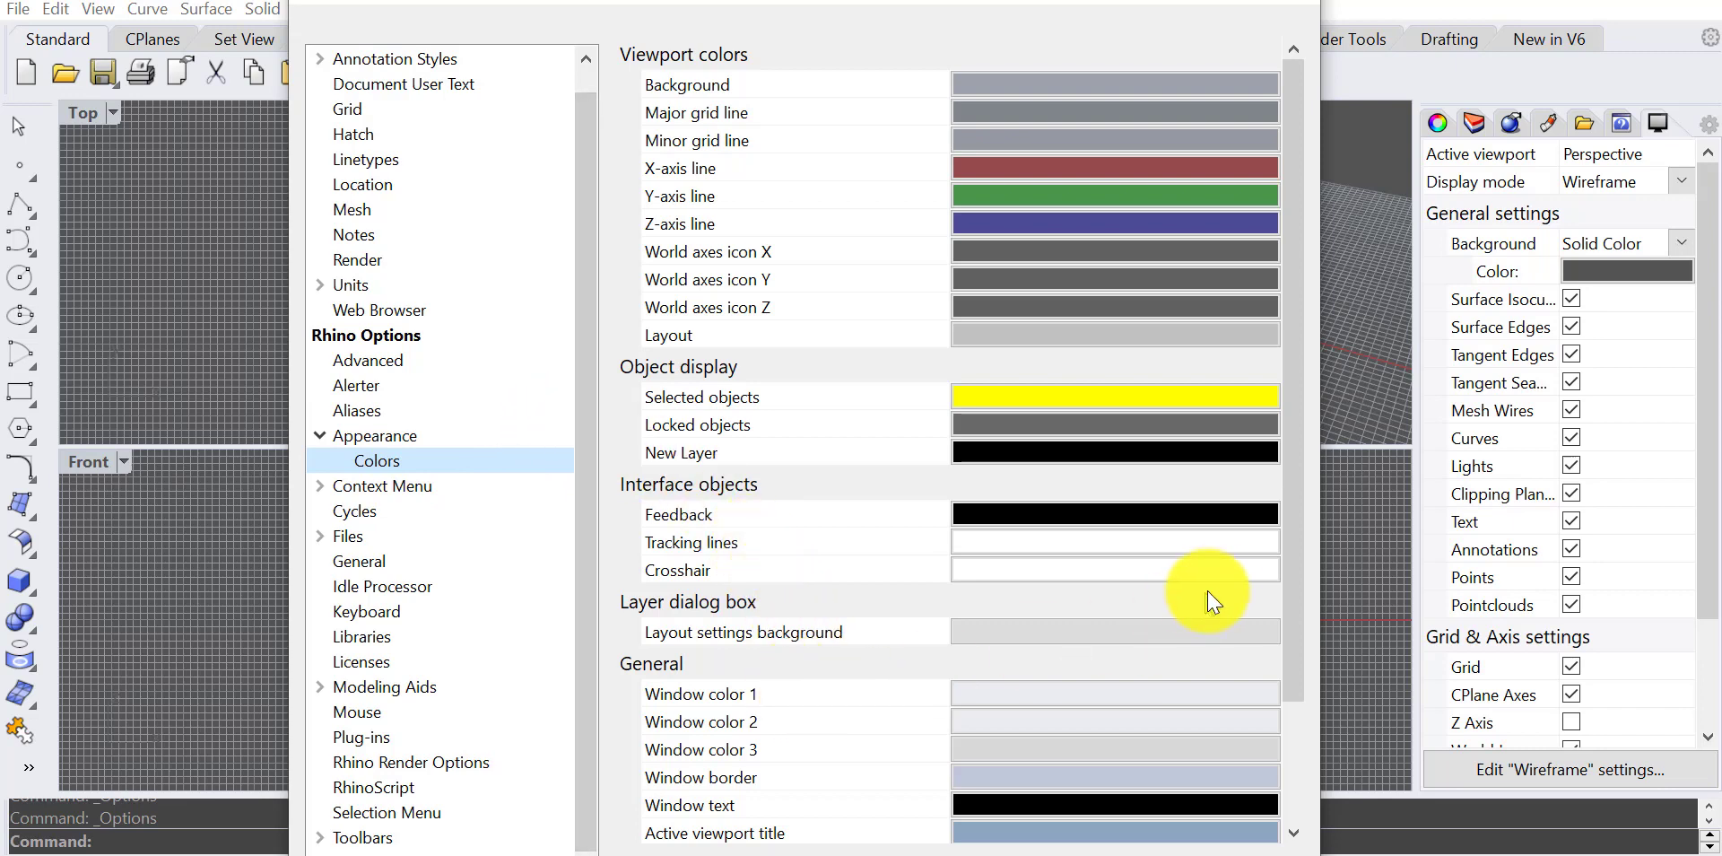
drag(1292, 599, 1253, 723)
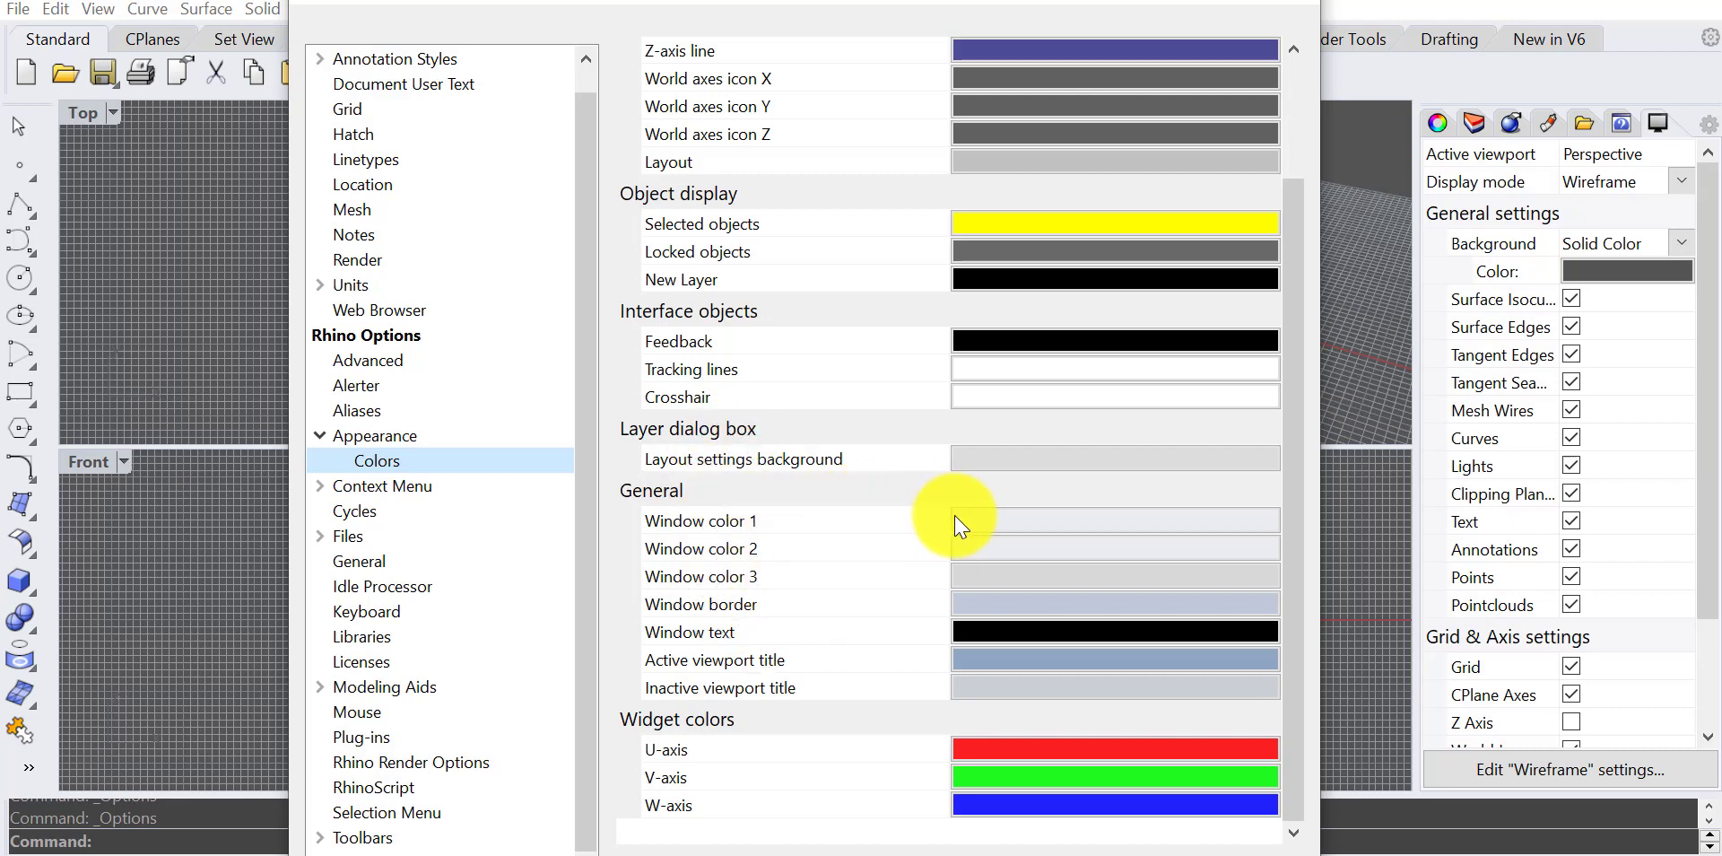
click(993, 522)
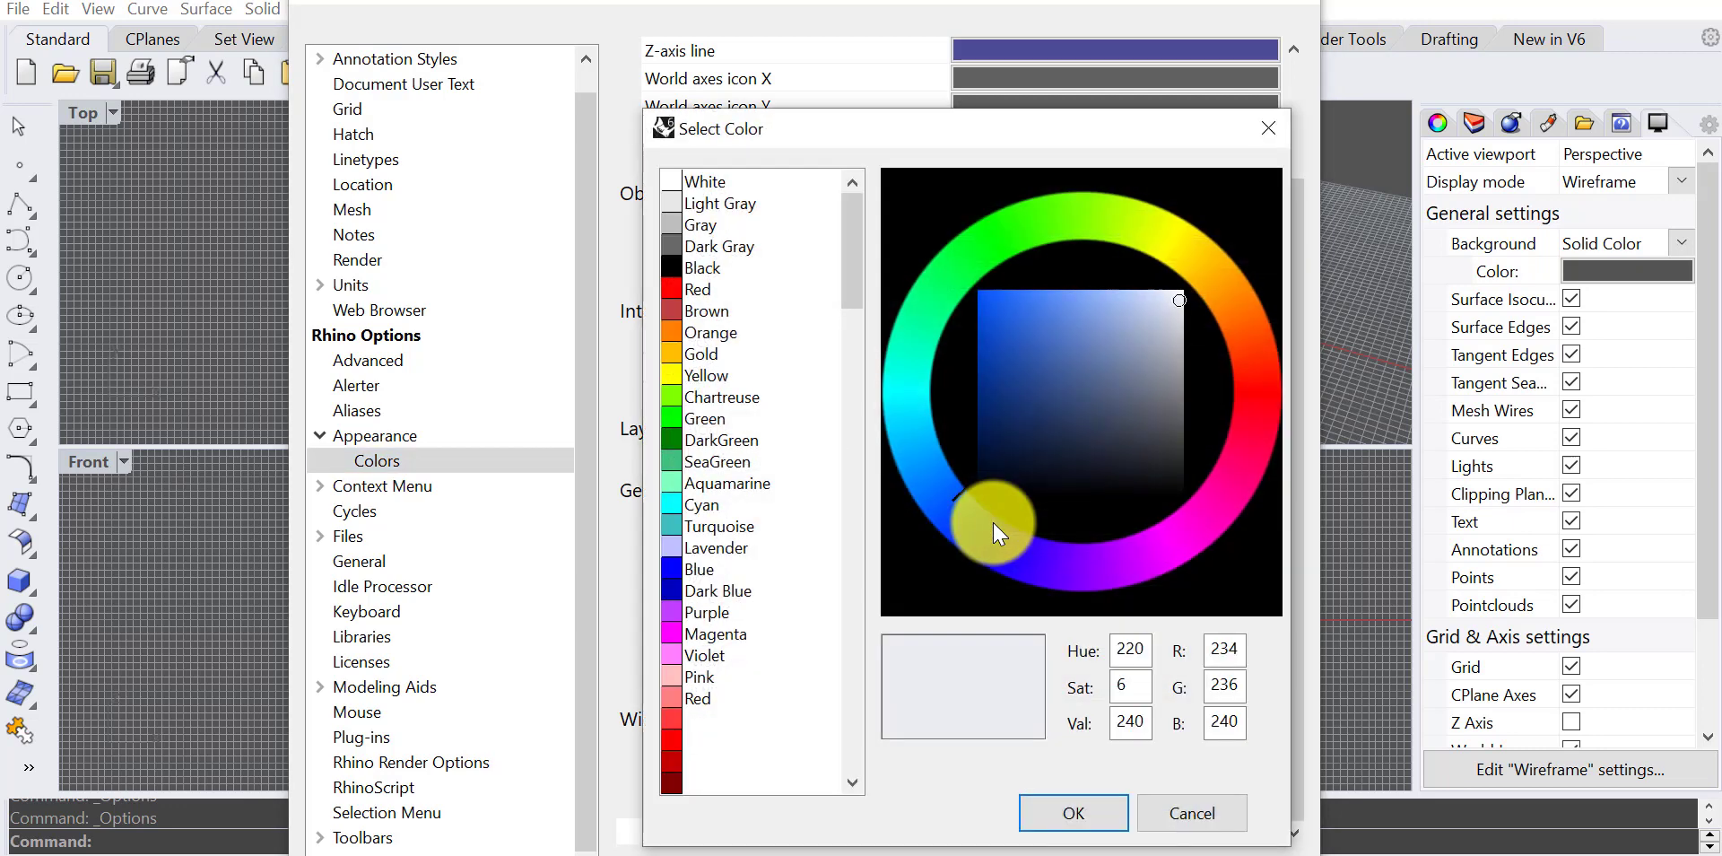
drag(1170, 412, 1182, 433)
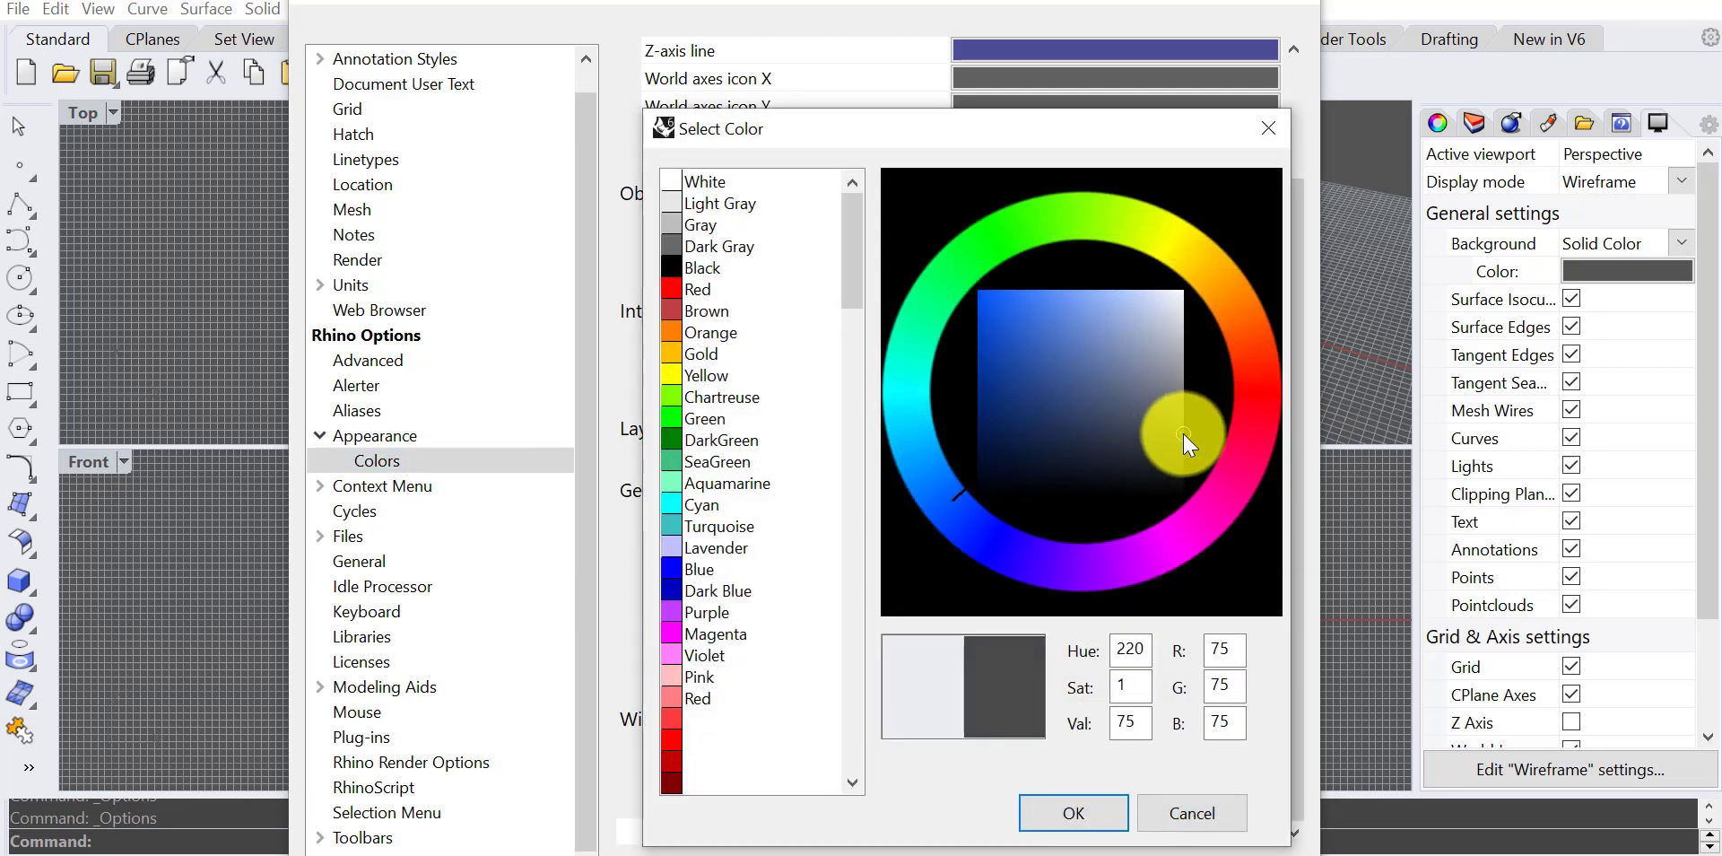
click(1074, 813)
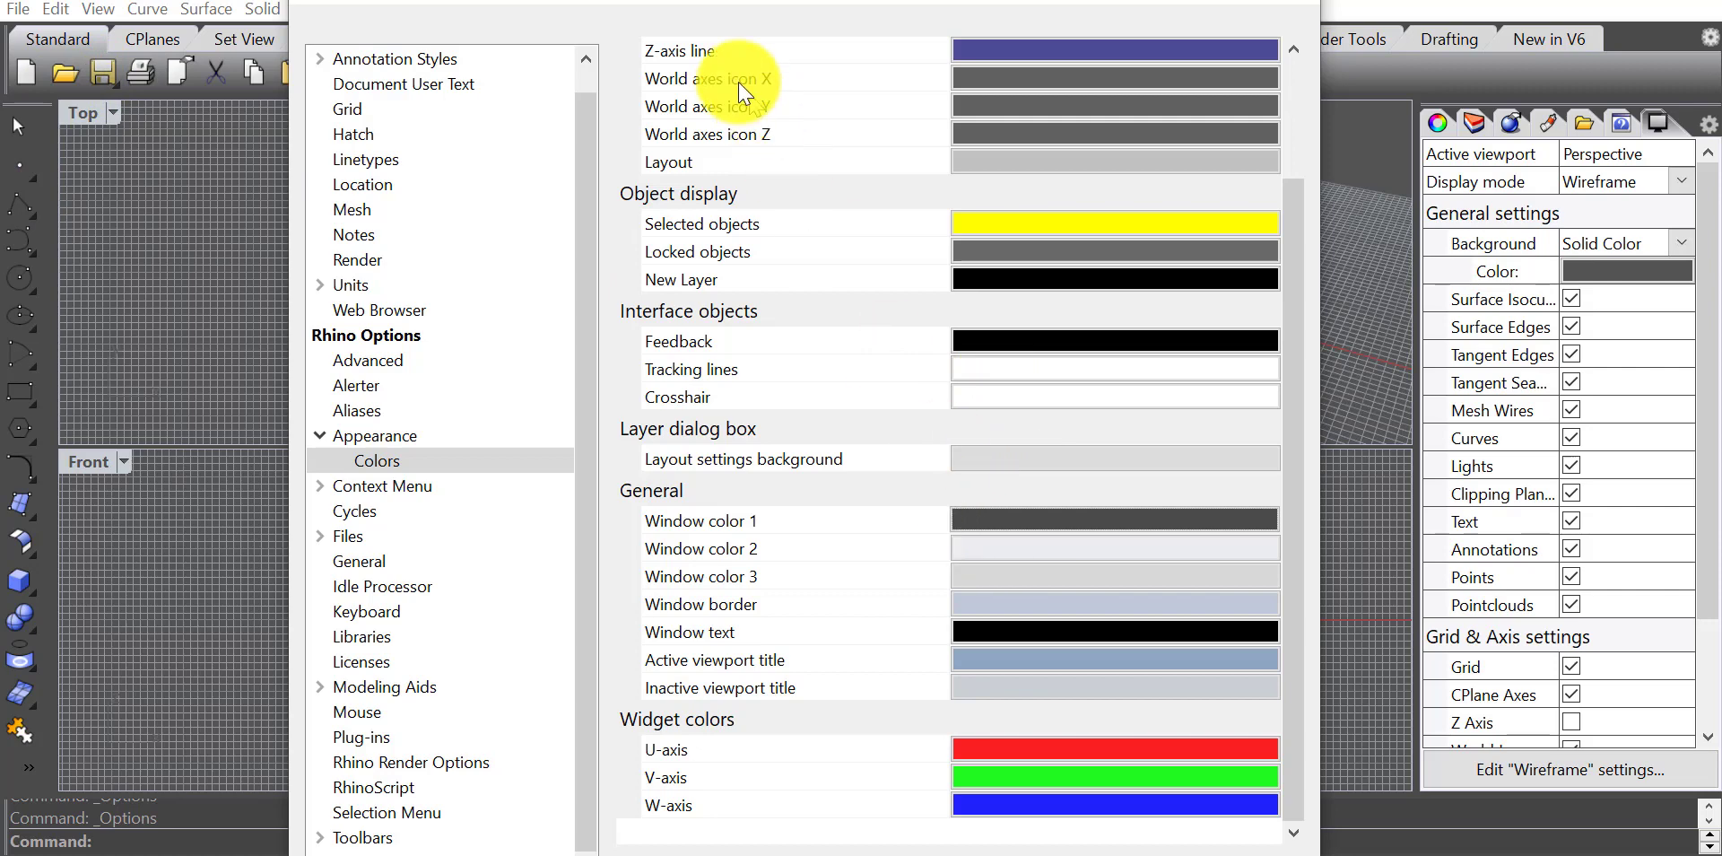
Step: Set Window color 3 to dark gray, about RGB 84, 83, 83
drag(704, 11, 805, 12)
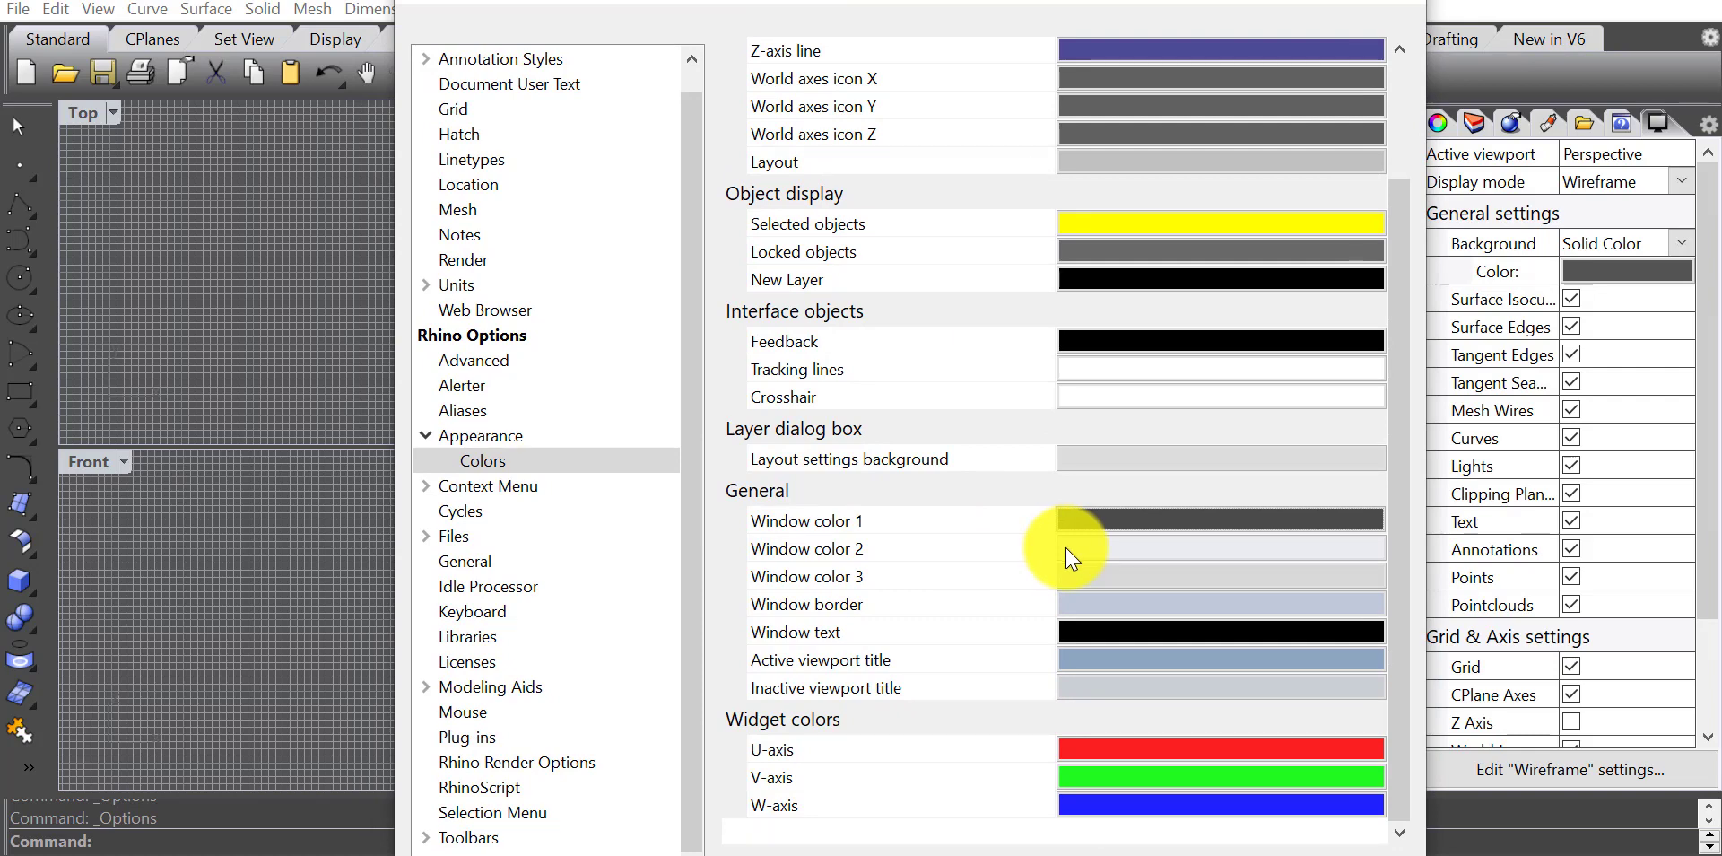
click(1084, 575)
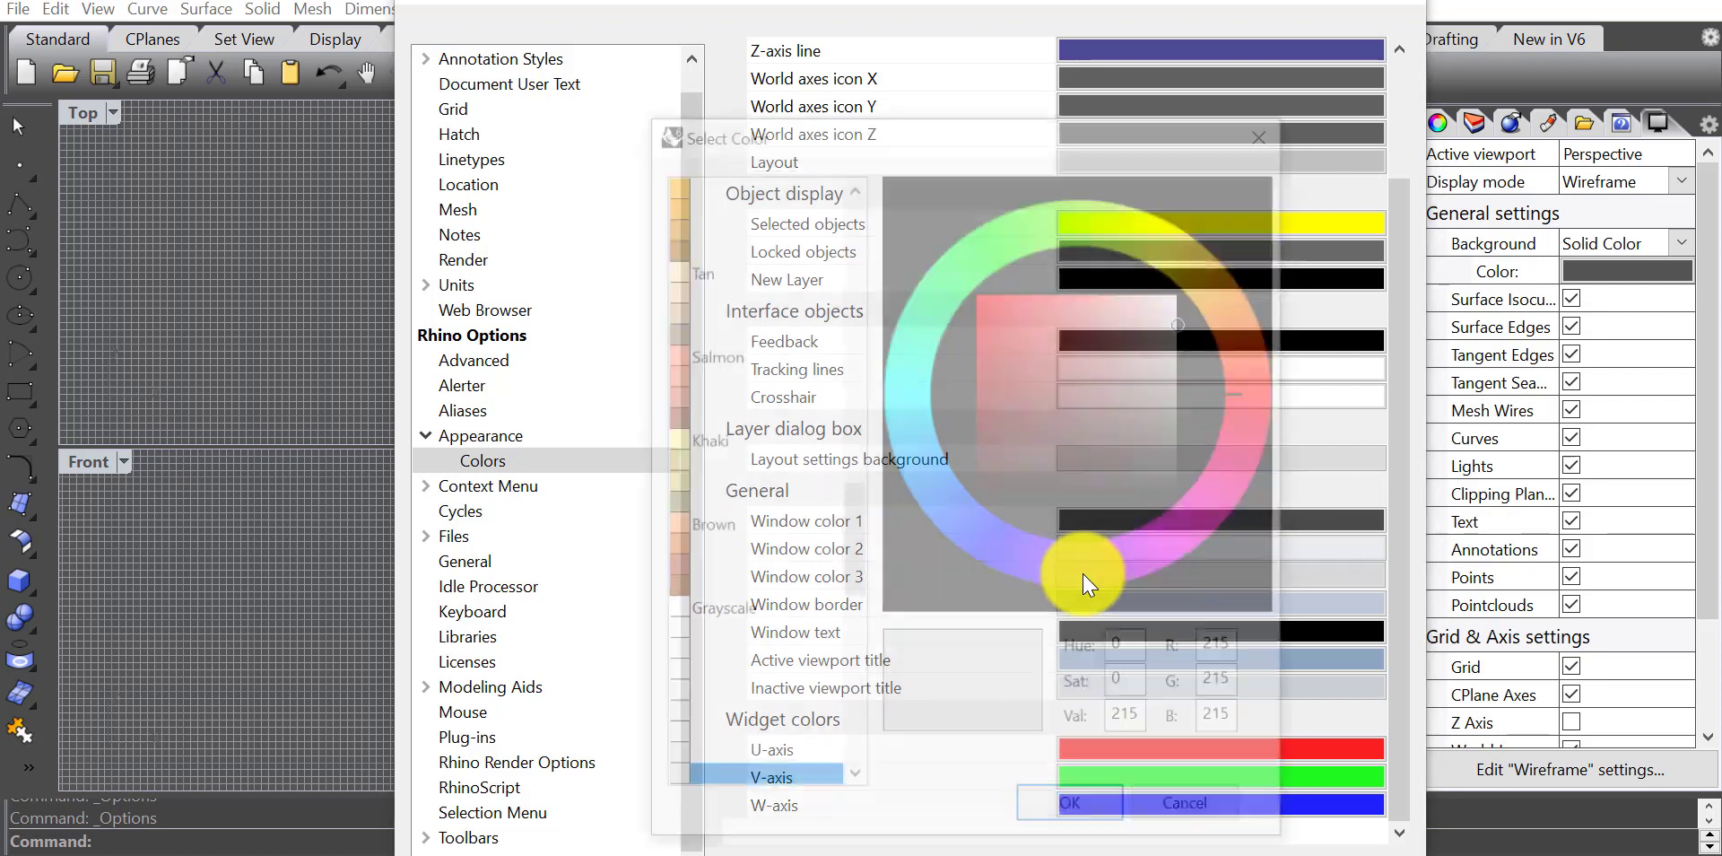
click(1166, 418)
drag(1166, 418, 1181, 427)
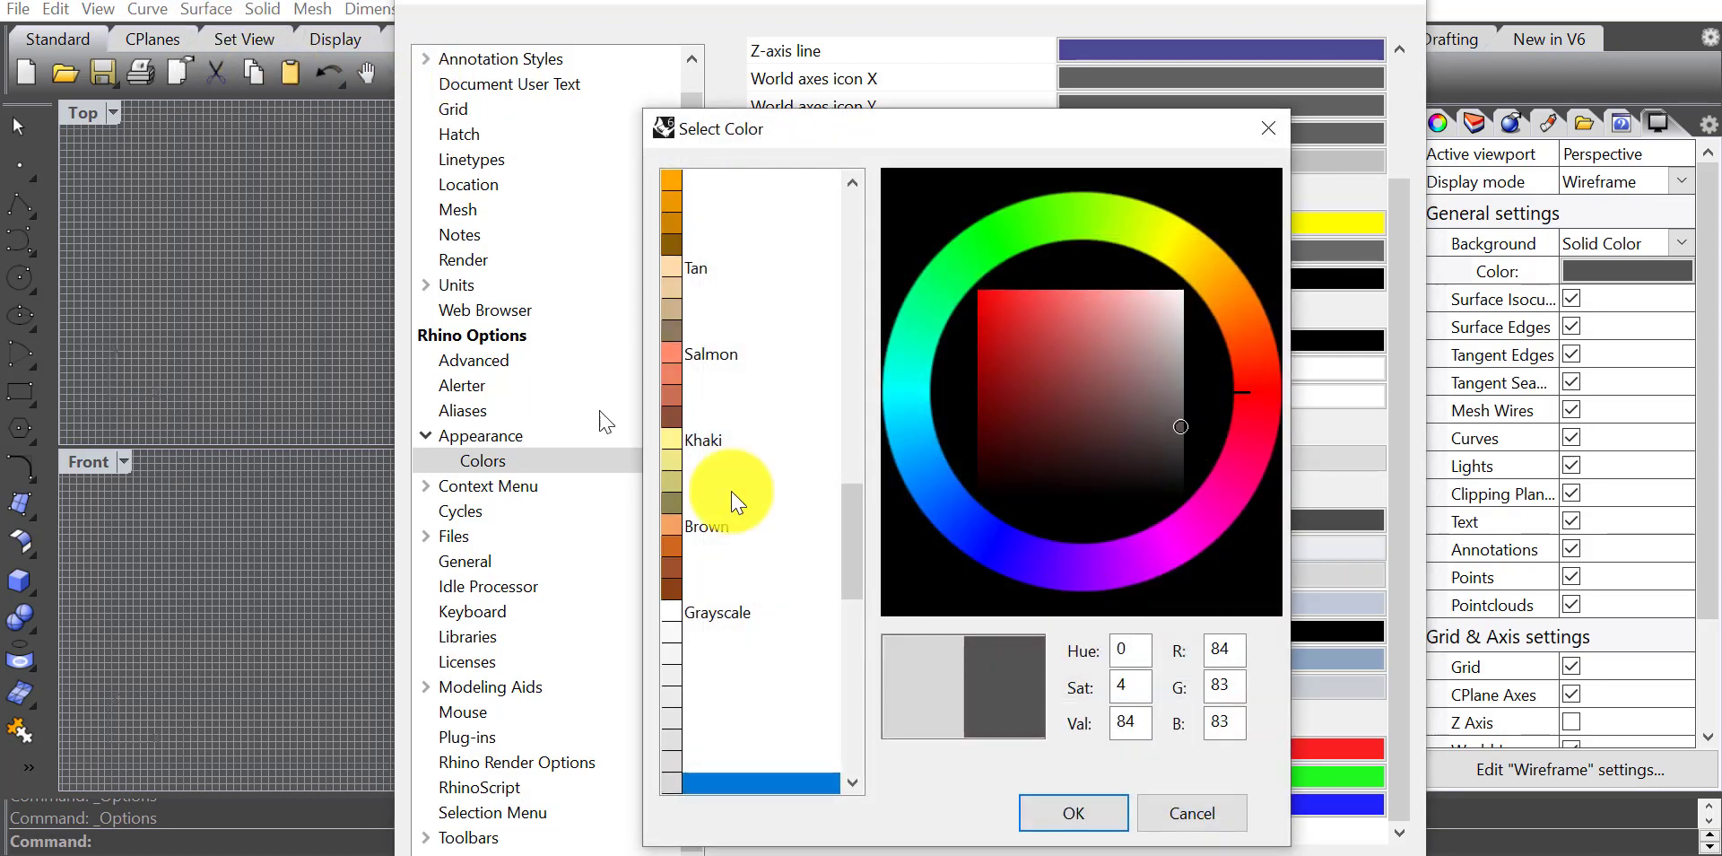
click(1067, 813)
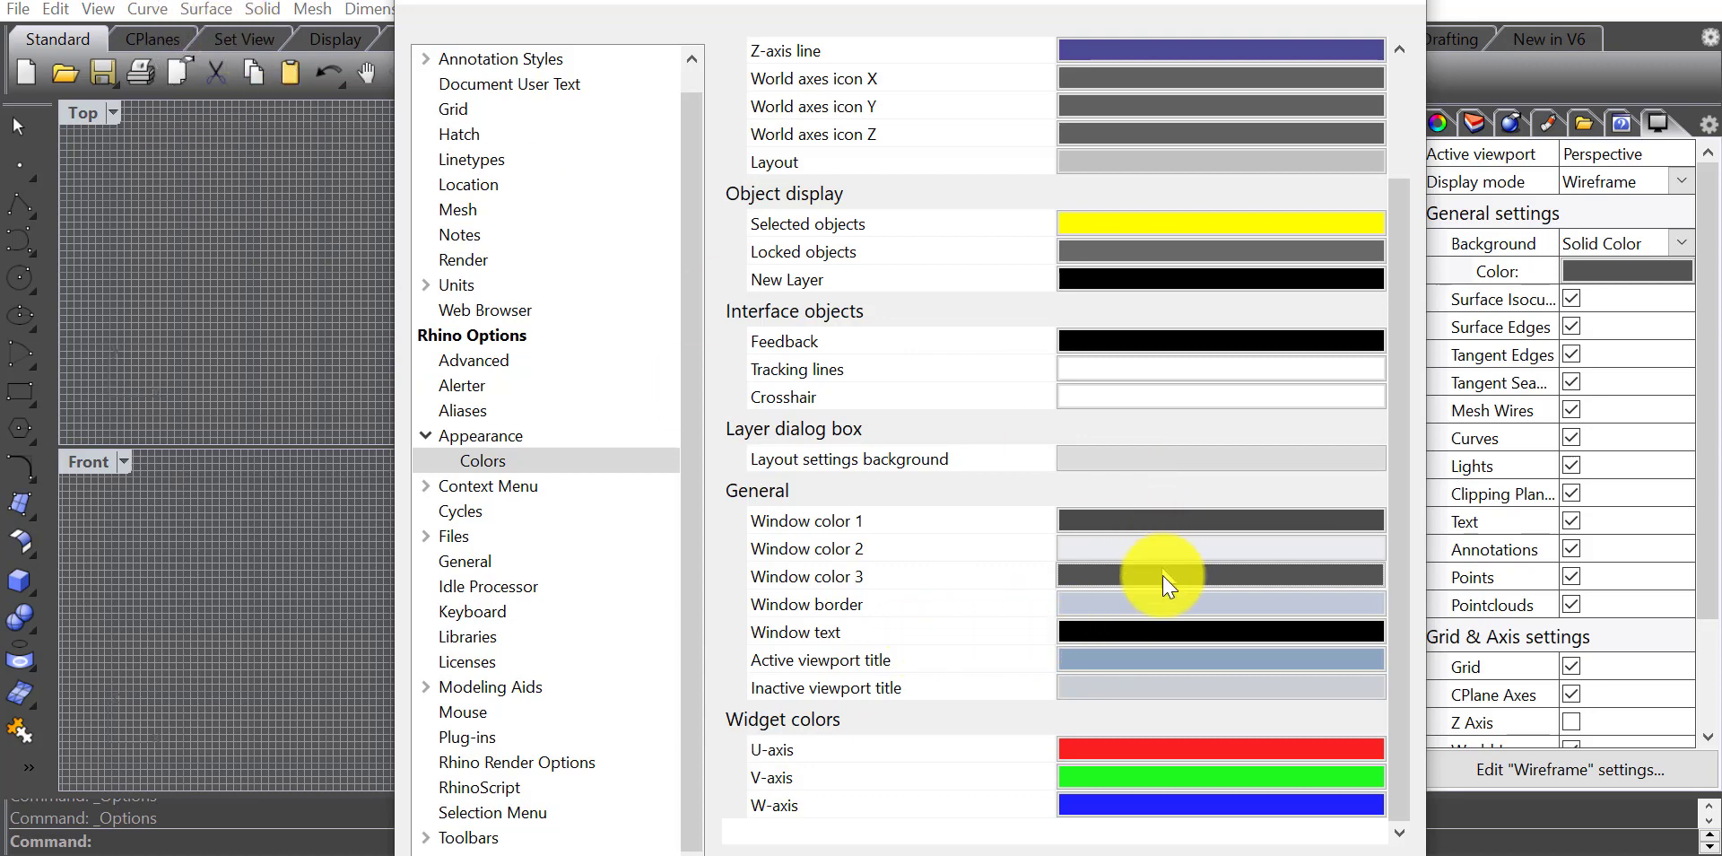
Step: Change the Window text color to a medium-light gray
click(1113, 632)
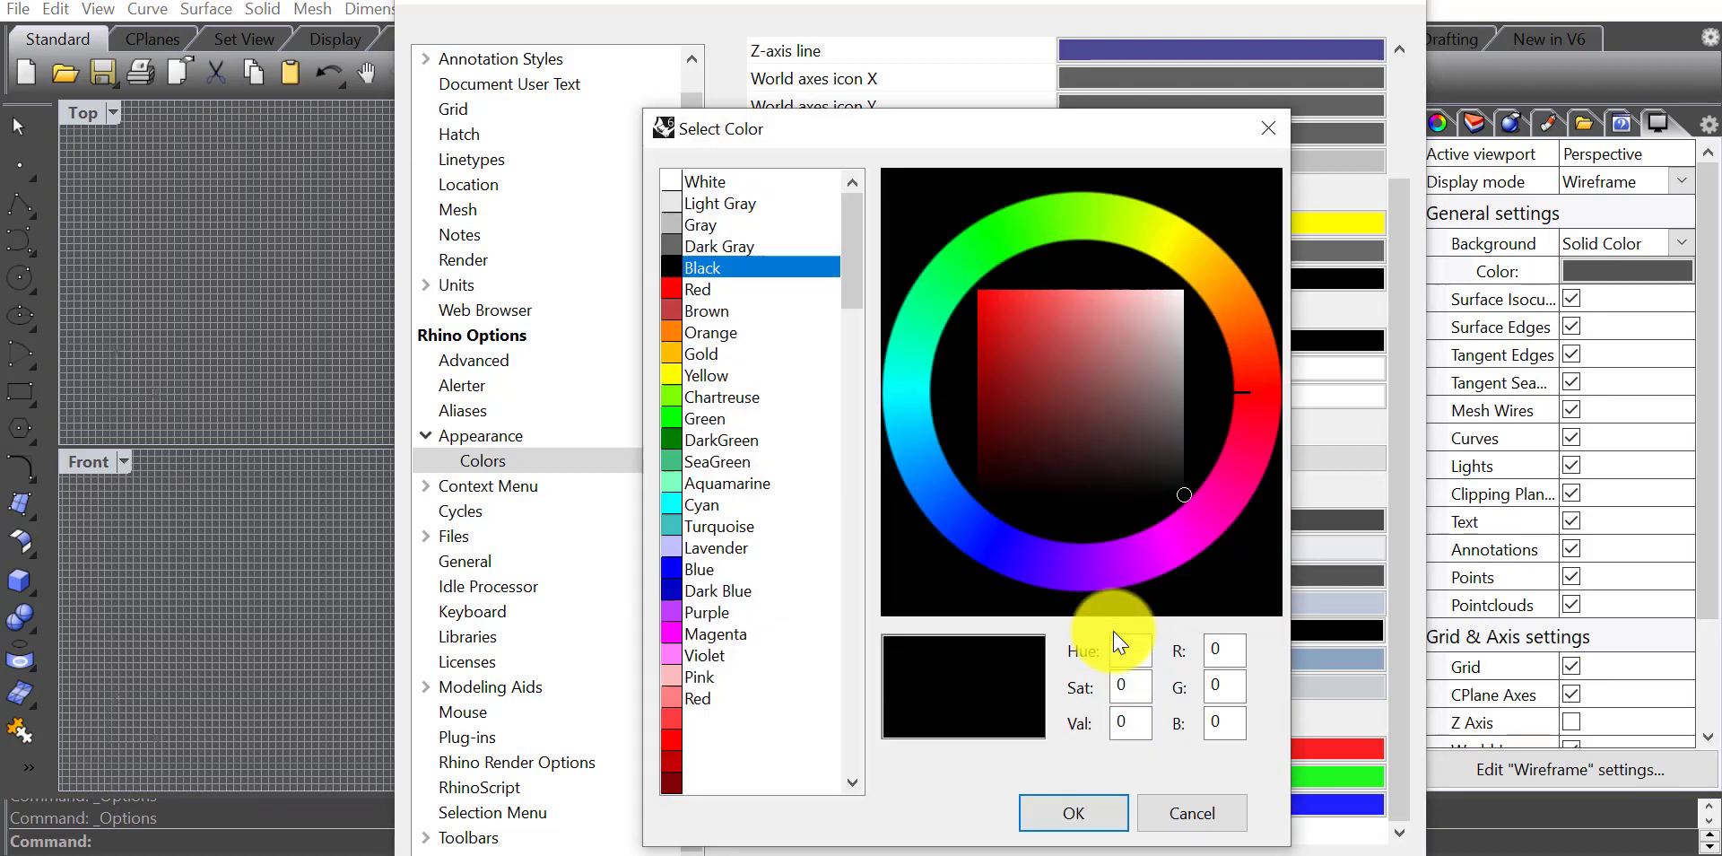
drag(1141, 396, 1185, 363)
click(1067, 810)
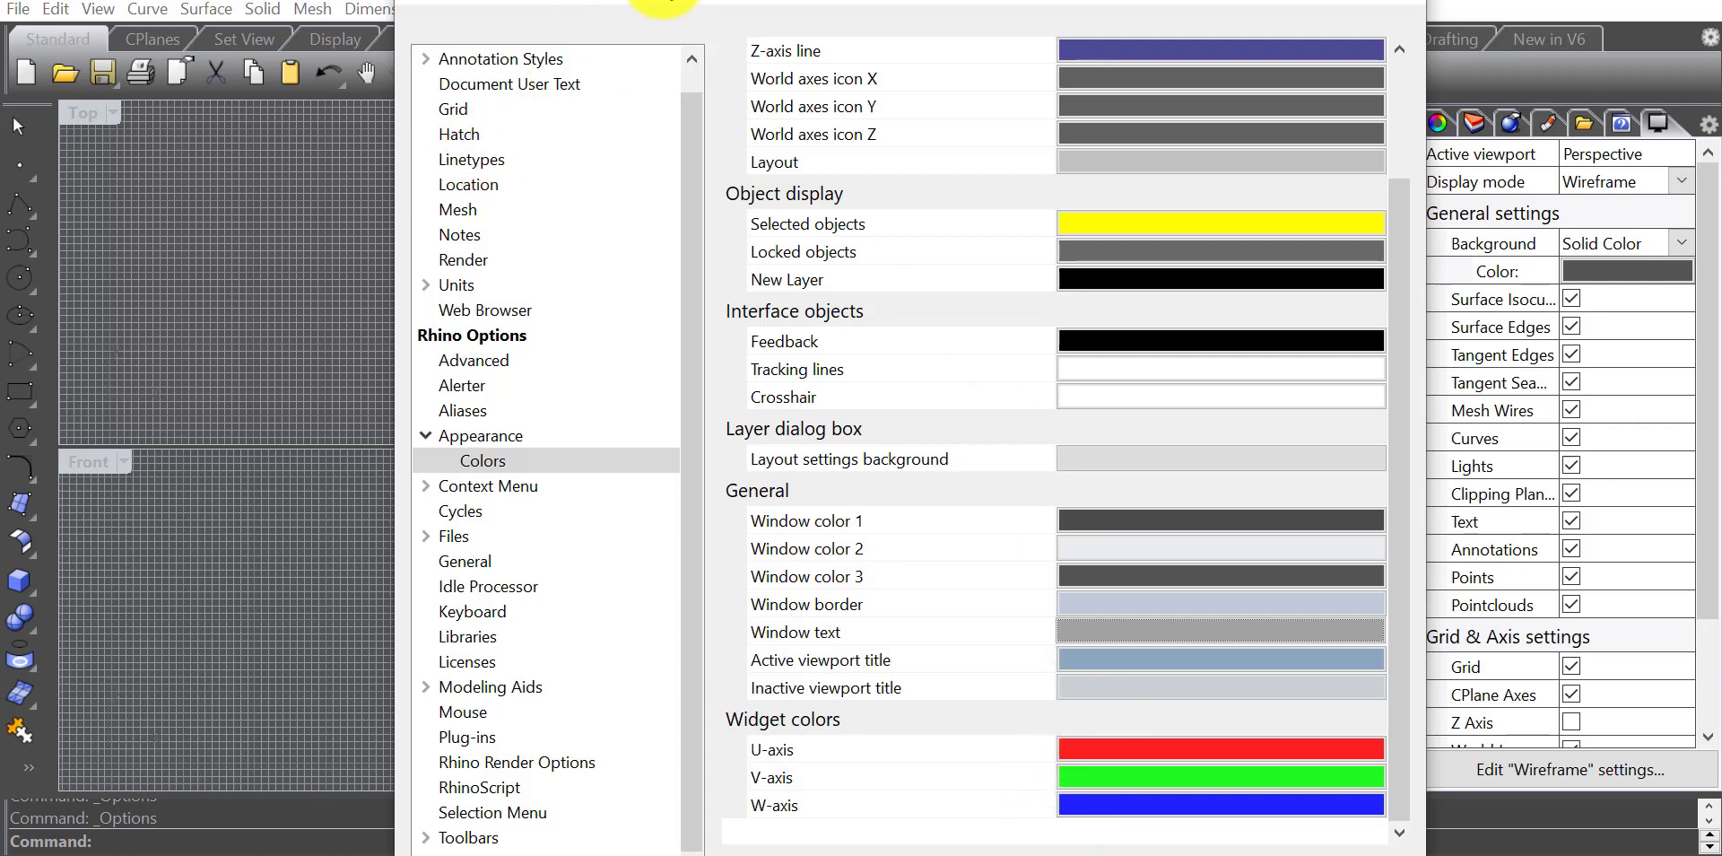
Step: Move the options dialog aside to examine the recolored toolbars and viewports, and review the Viewport colors settings
drag(662, 3, 450, 366)
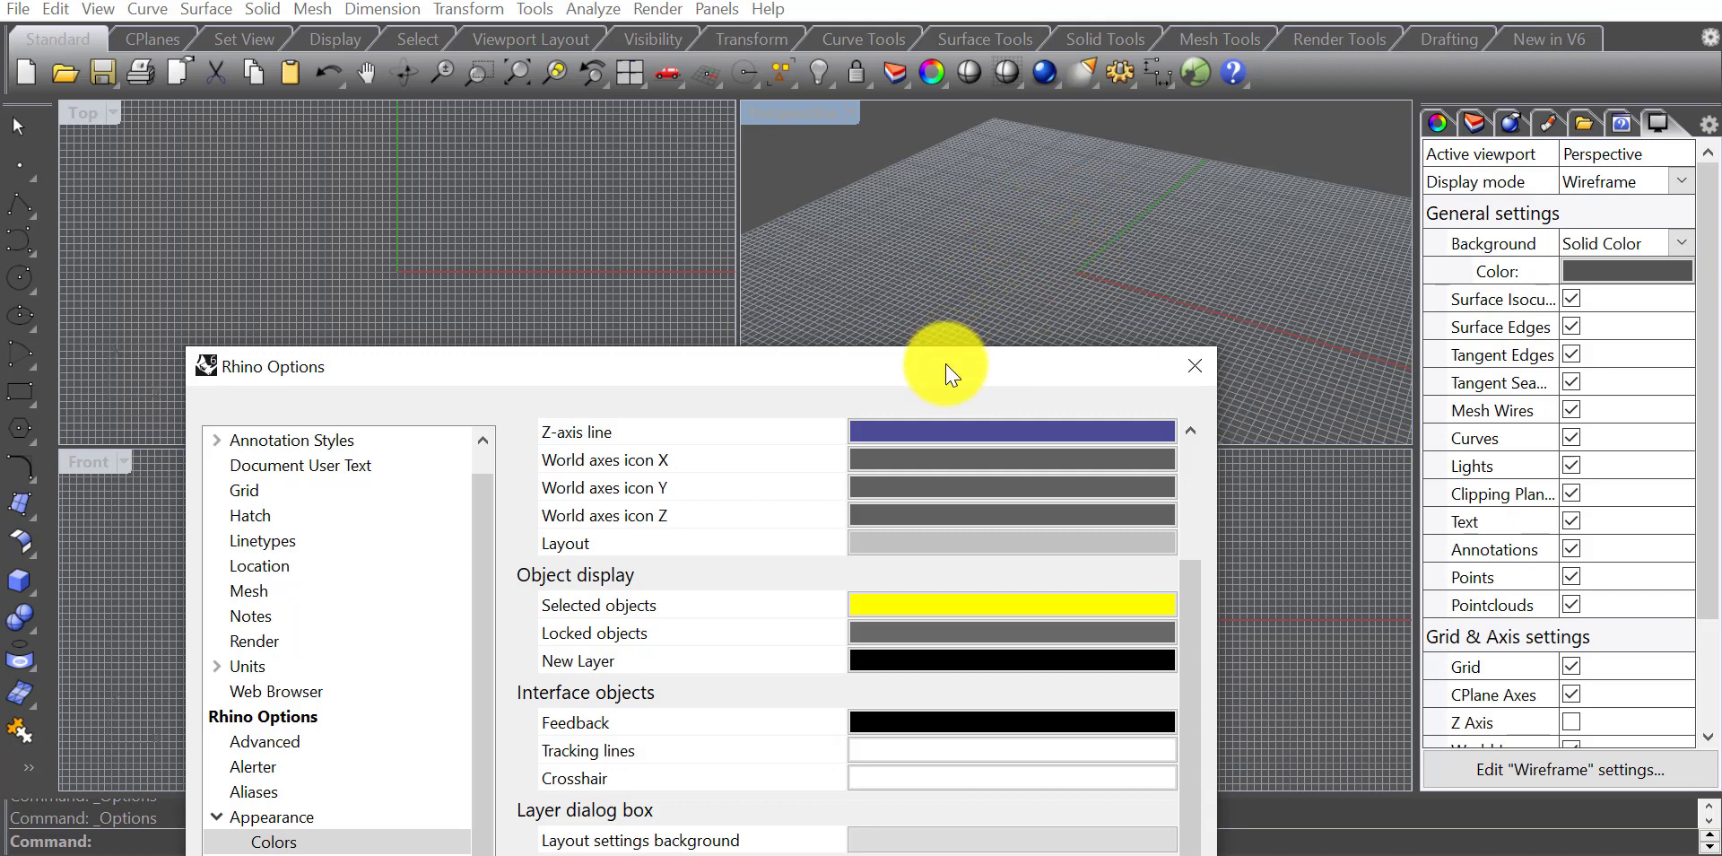
drag(945, 380, 1037, 103)
drag(1275, 373, 1278, 231)
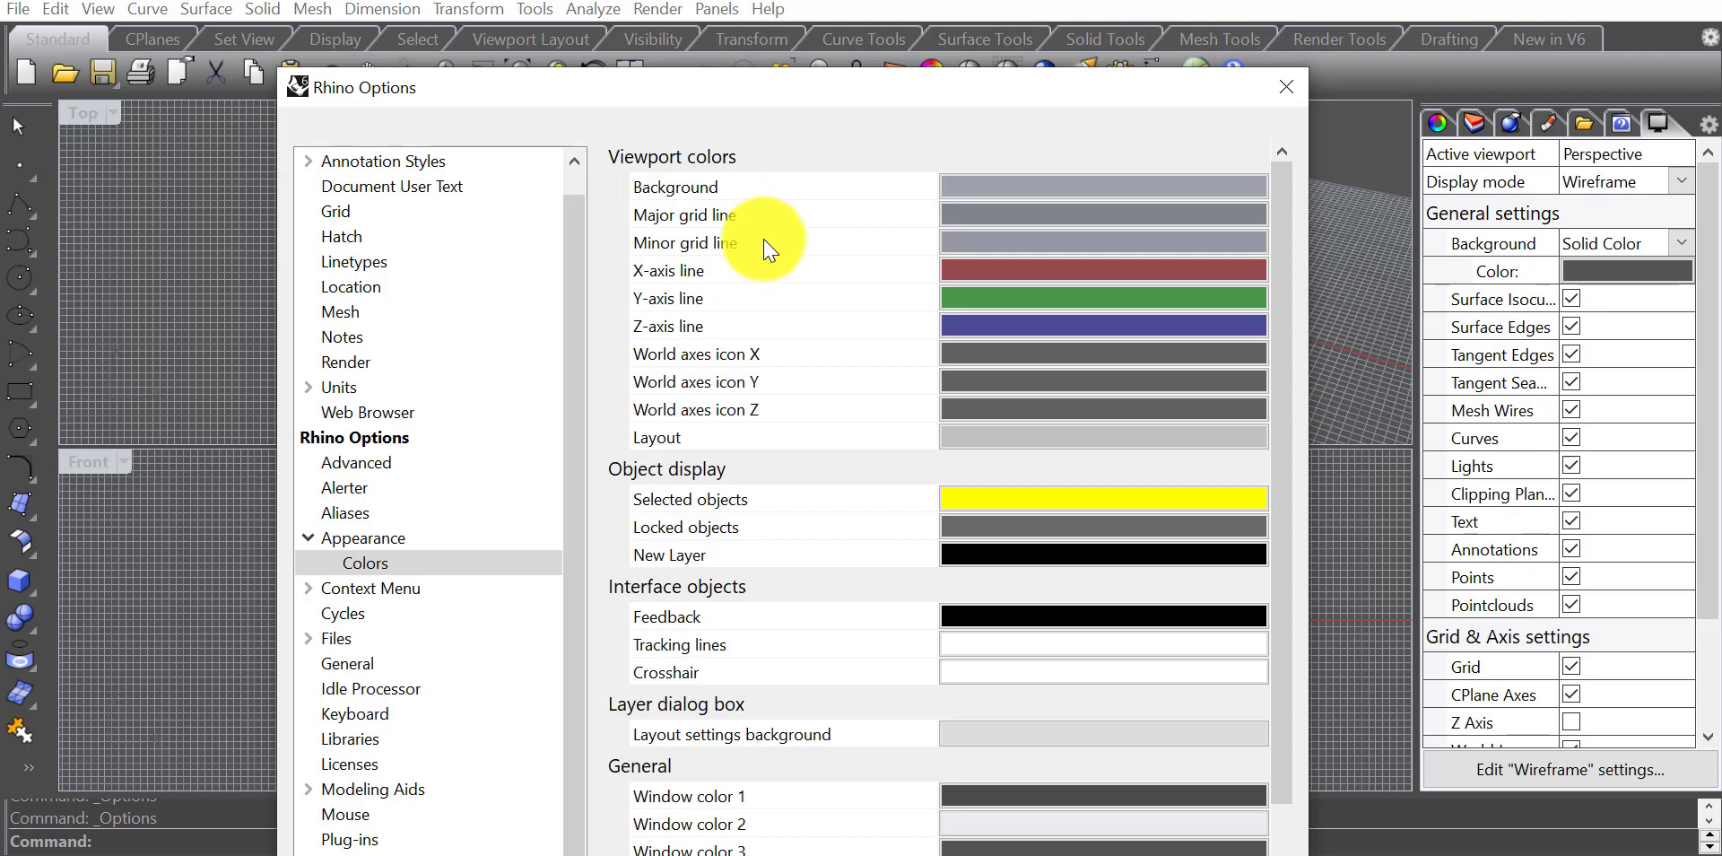
drag(865, 86, 755, 366)
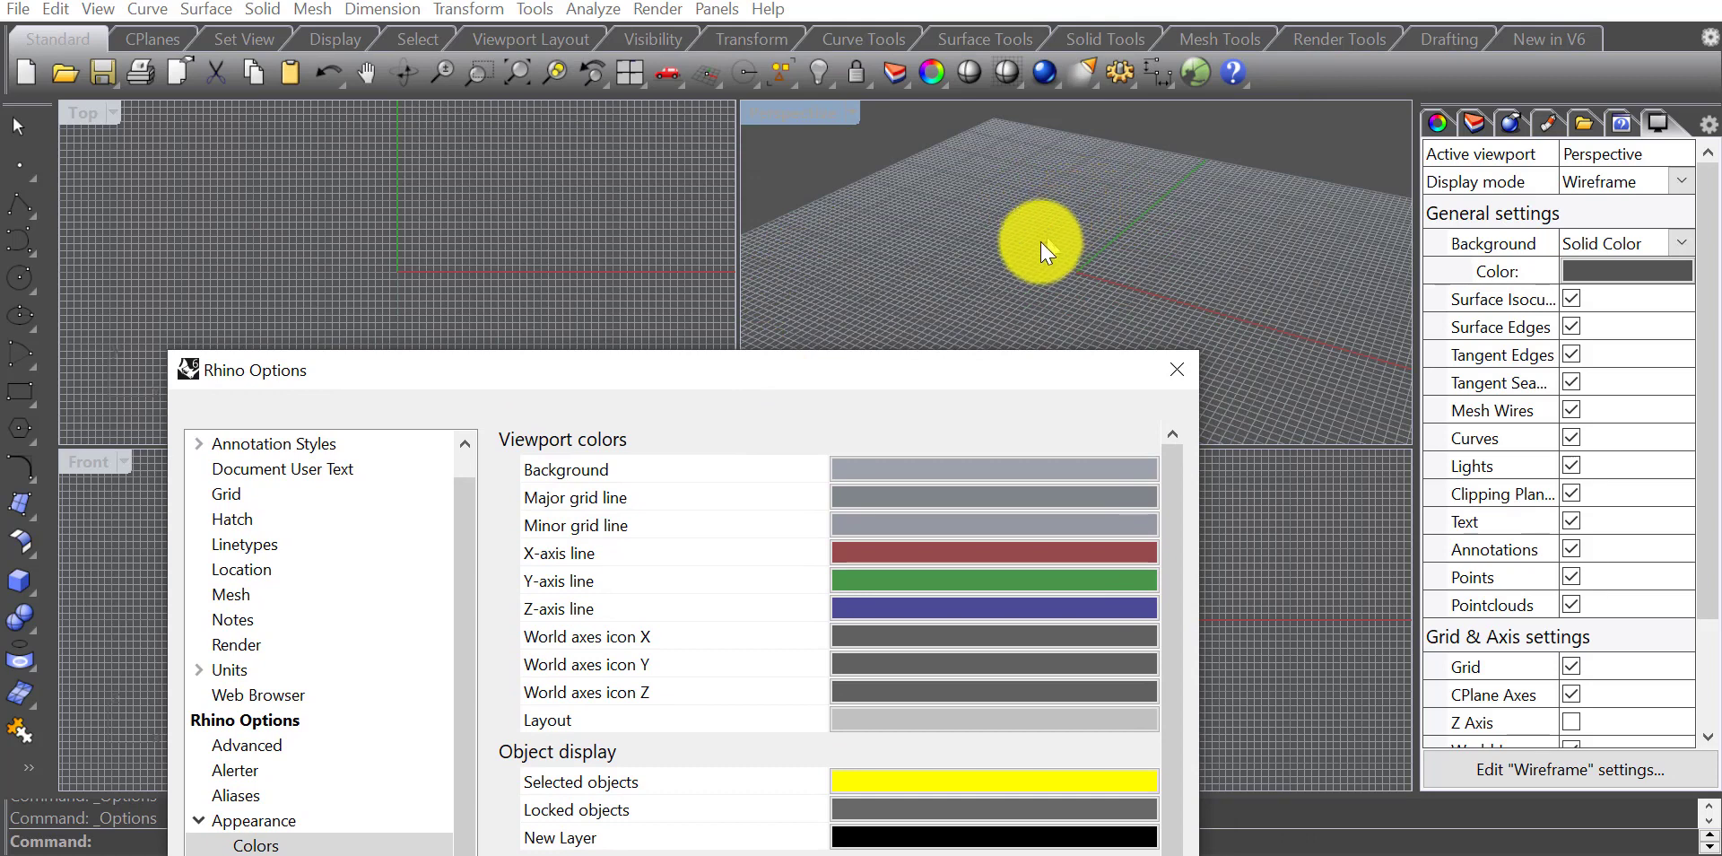
Step: Set the Major grid line viewport color to dark gray, about RGB 105, 106, 108
drag(901, 382, 1012, 136)
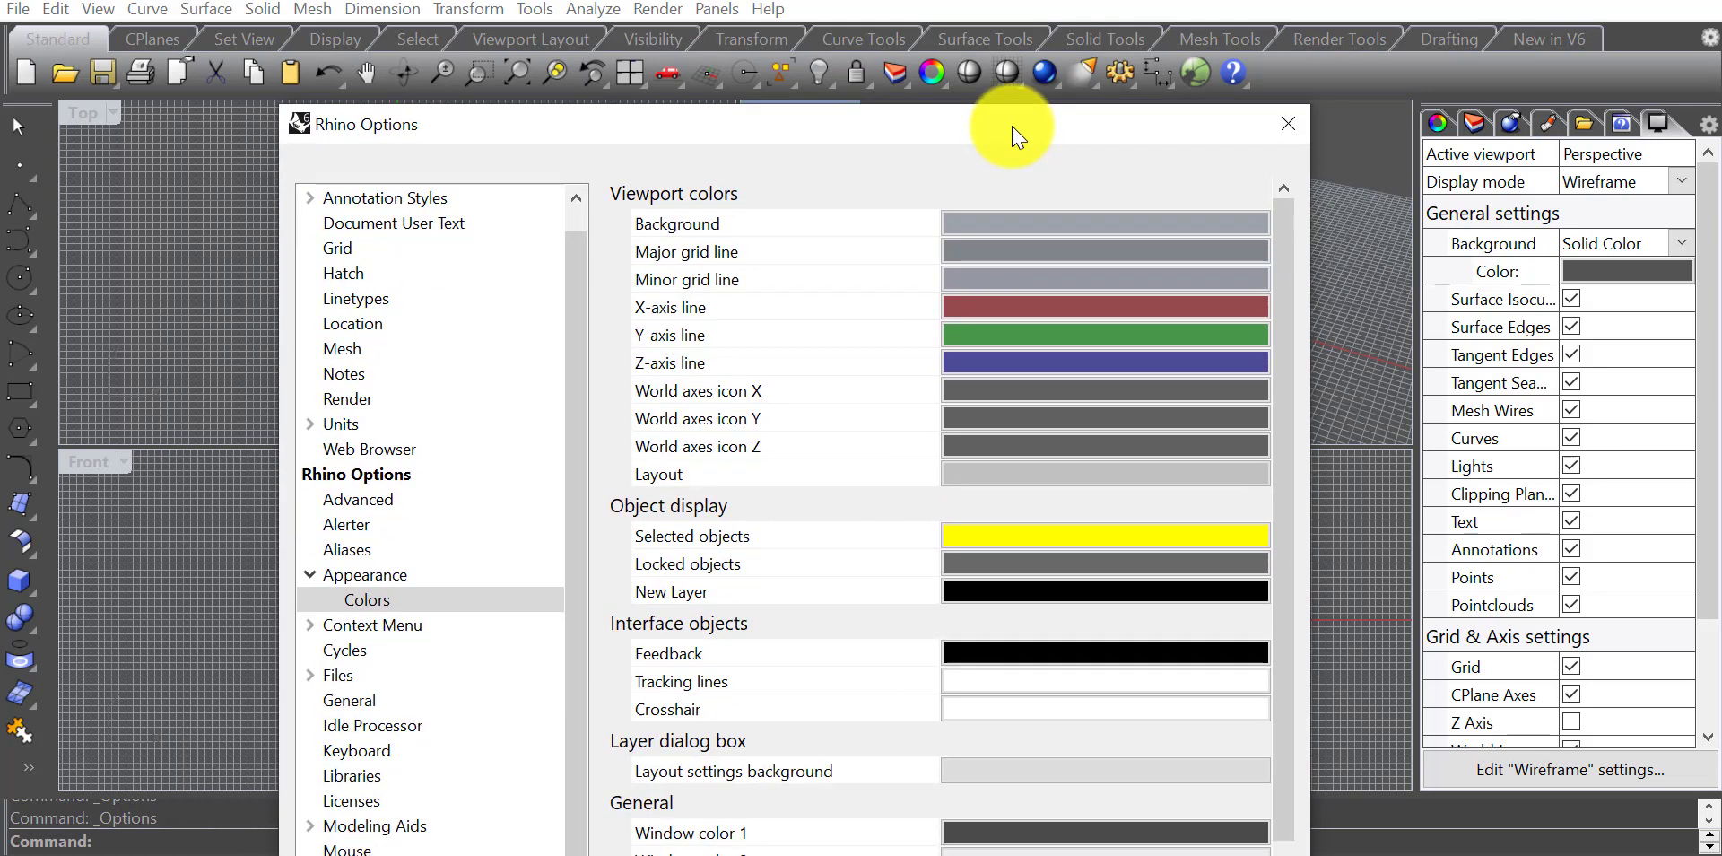
click(984, 254)
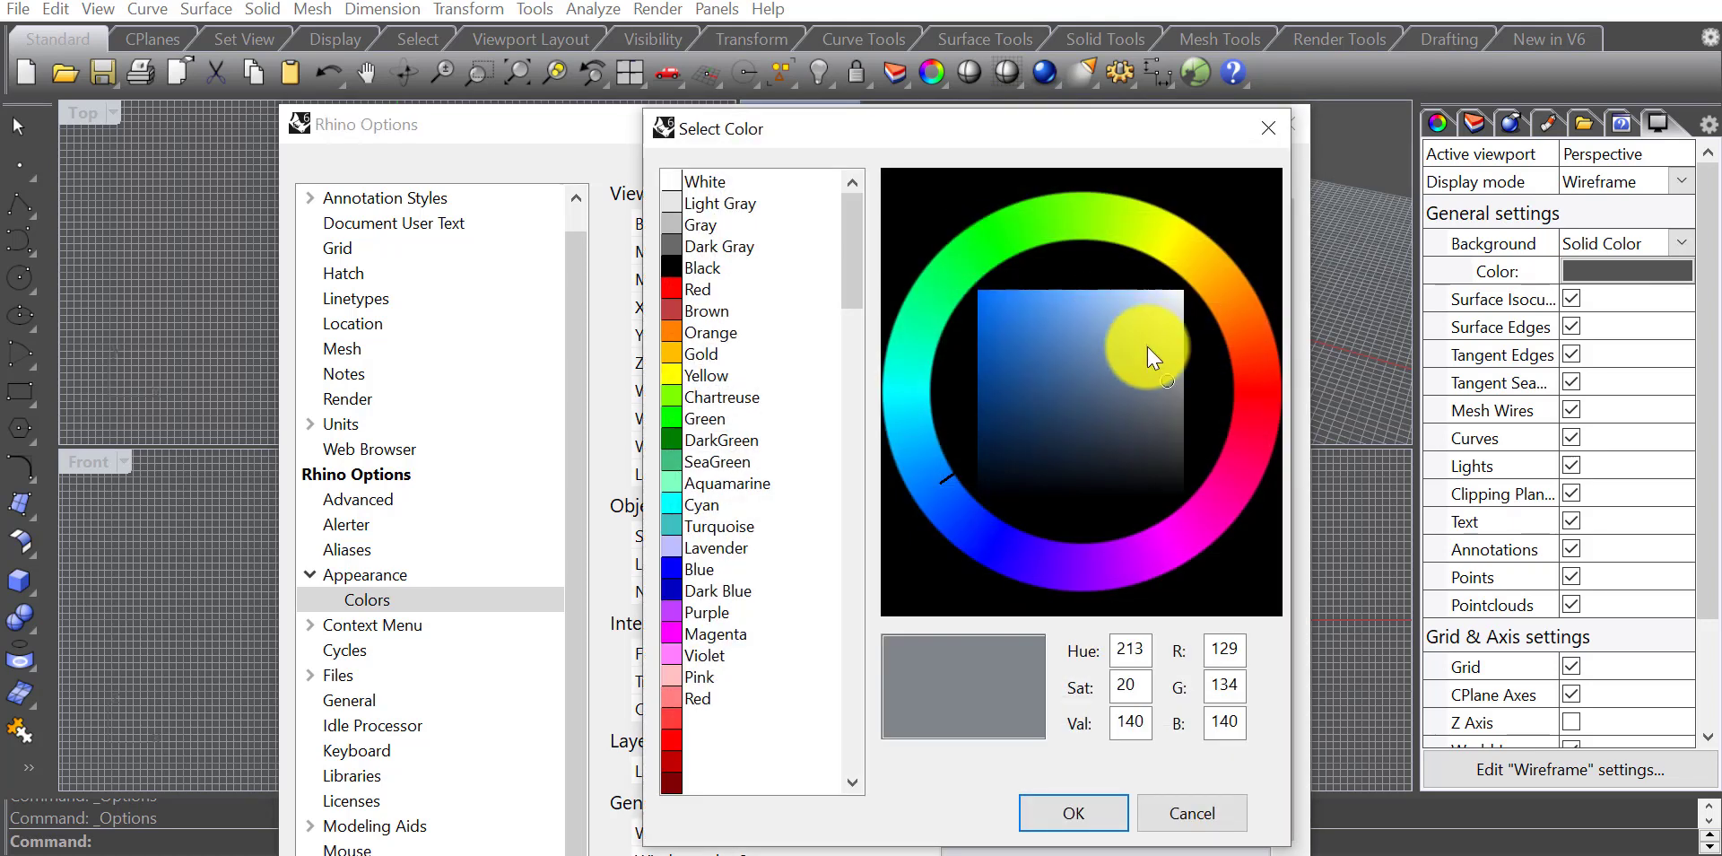
click(1177, 416)
click(1176, 409)
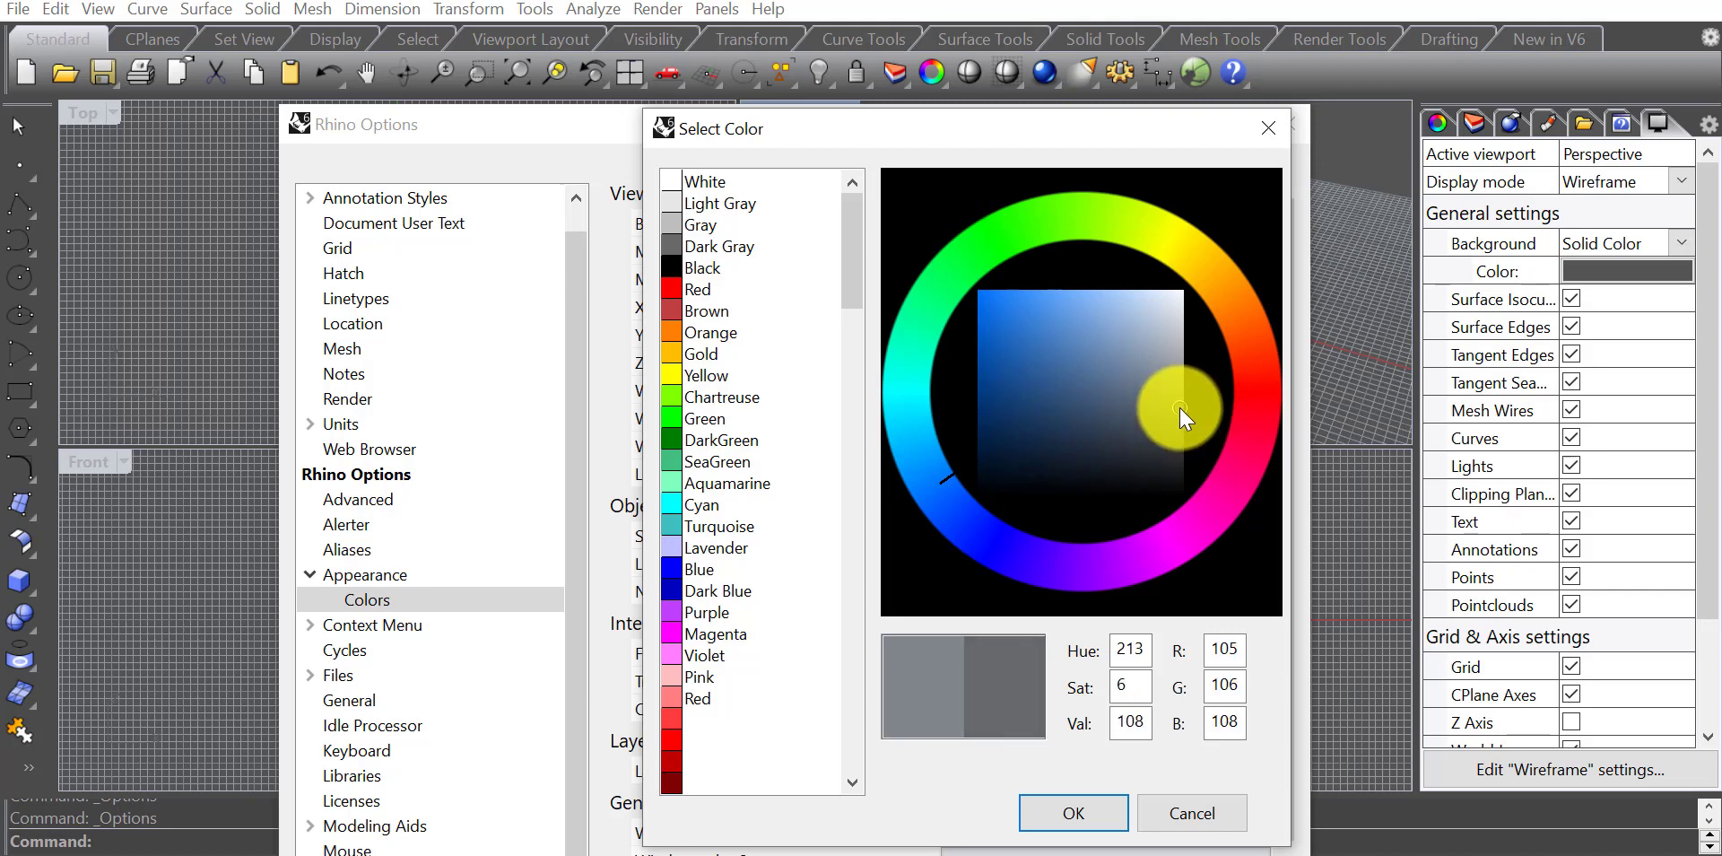
click(1067, 812)
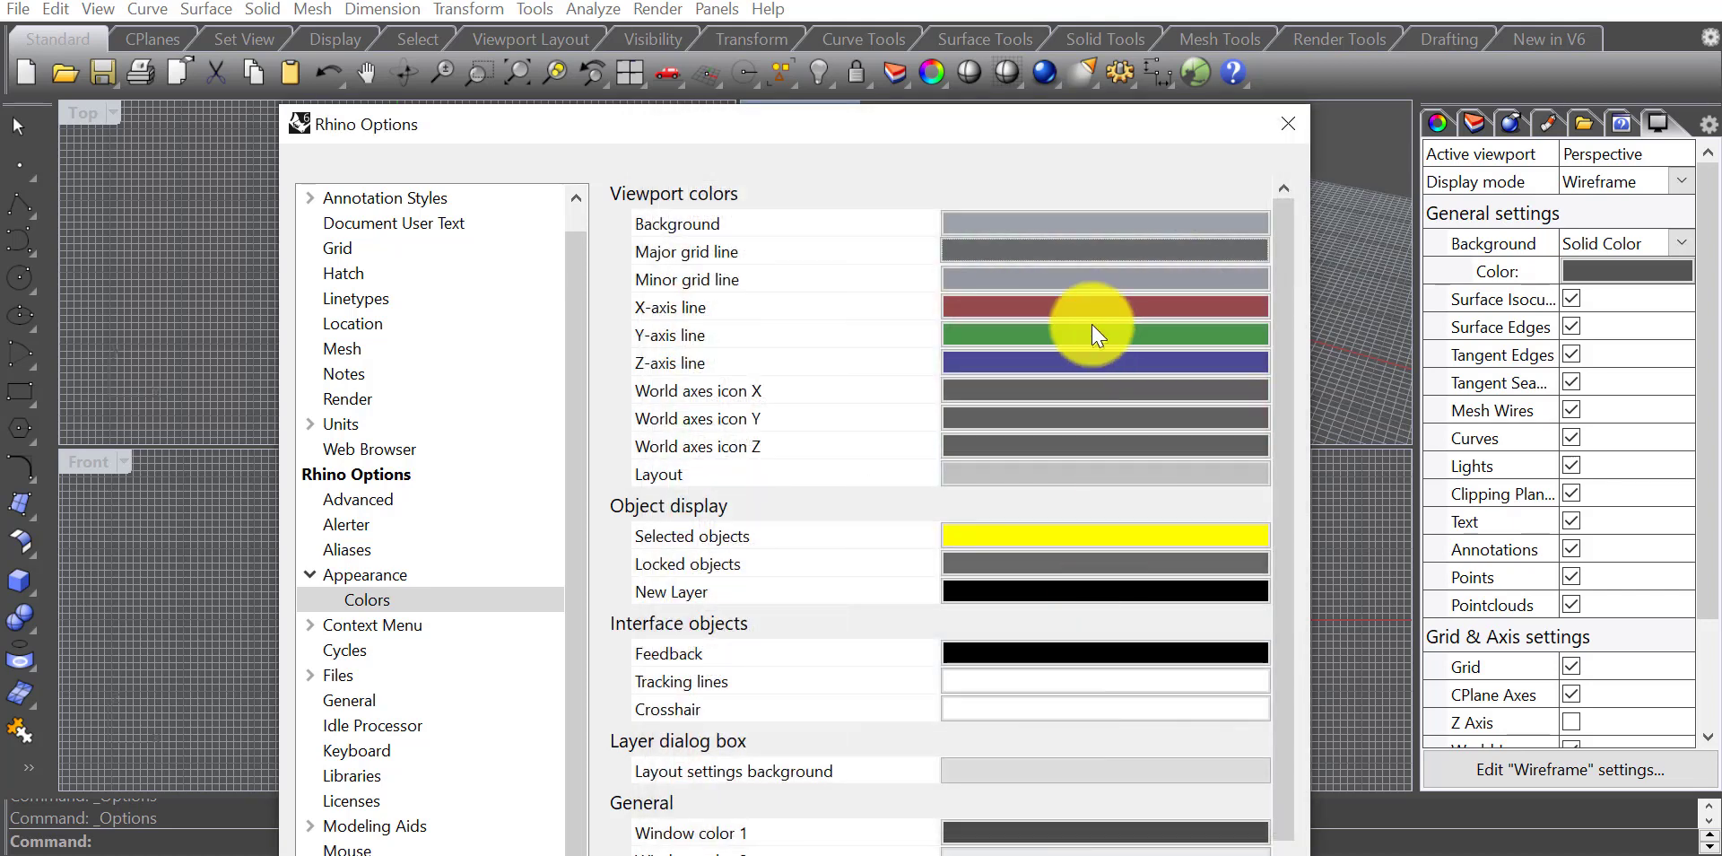
Step: Set the Minor grid line color to a darker gray, about RGB 63, 64, 64, and uncover the viewports to check the grid
click(1057, 280)
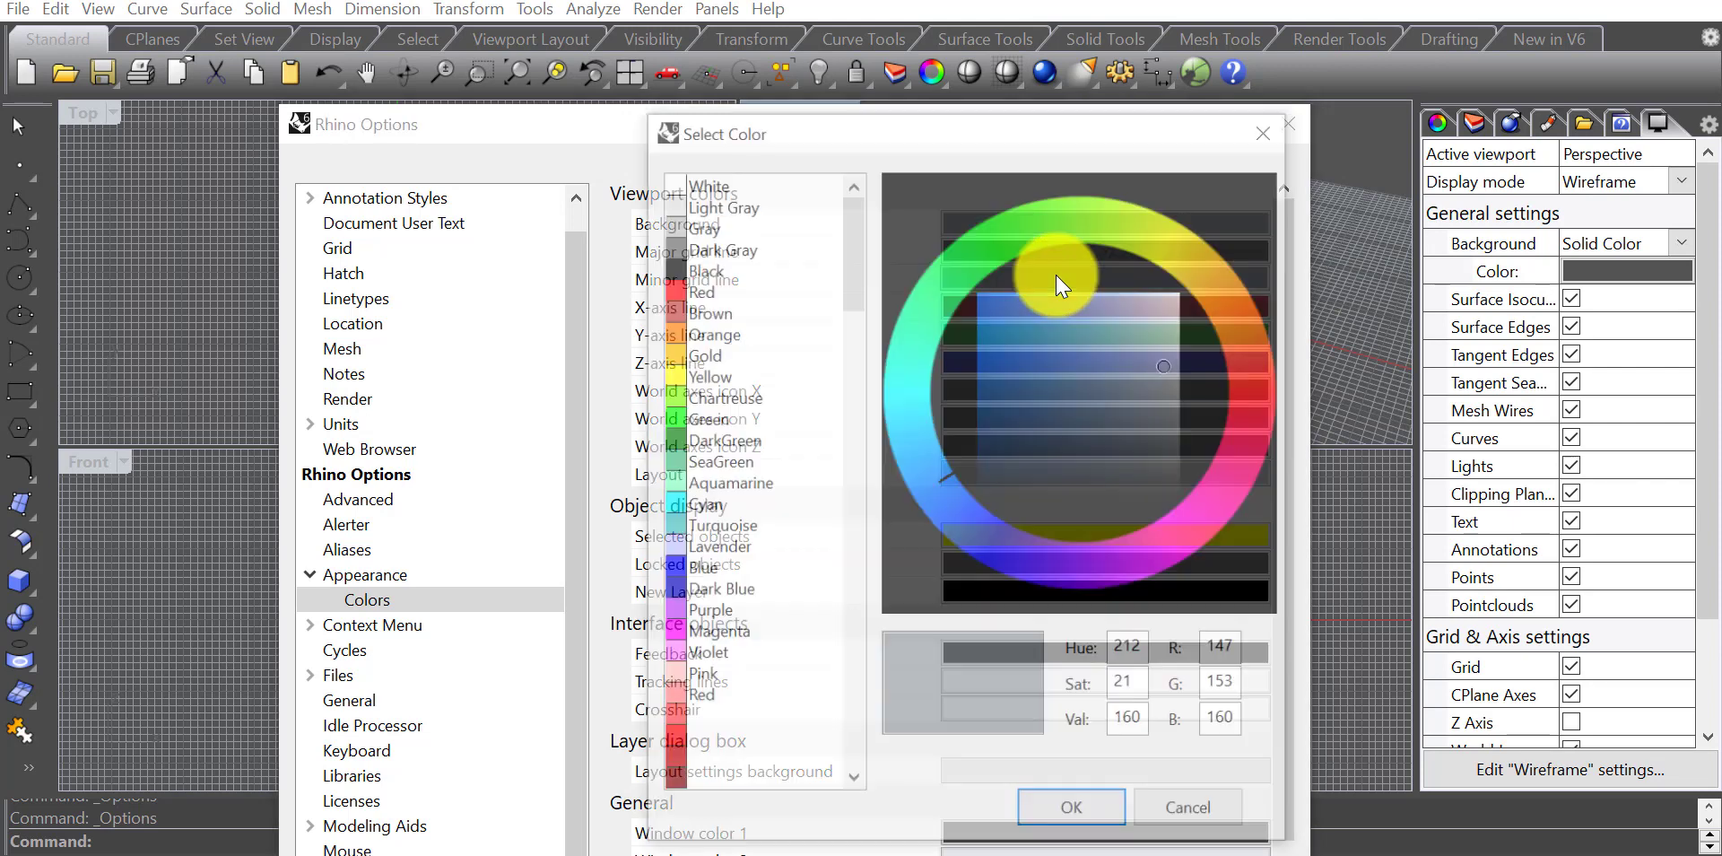
mouse_move(1131, 378)
mouse_down()
mouse_move(1182, 464)
mouse_move(1182, 441)
mouse_up()
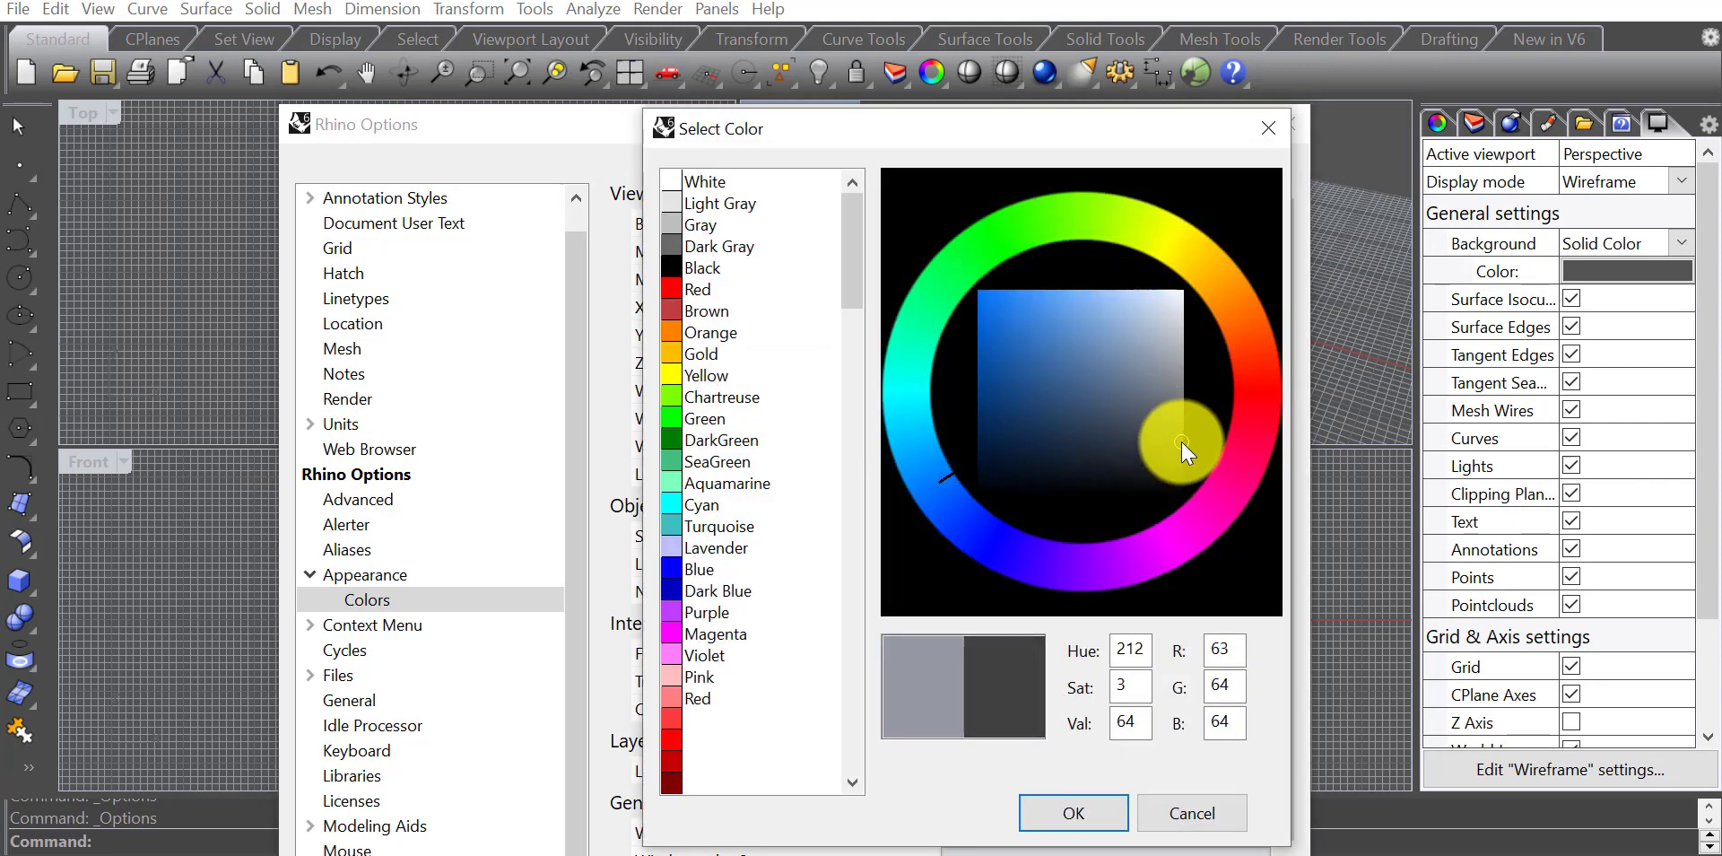
click(1103, 805)
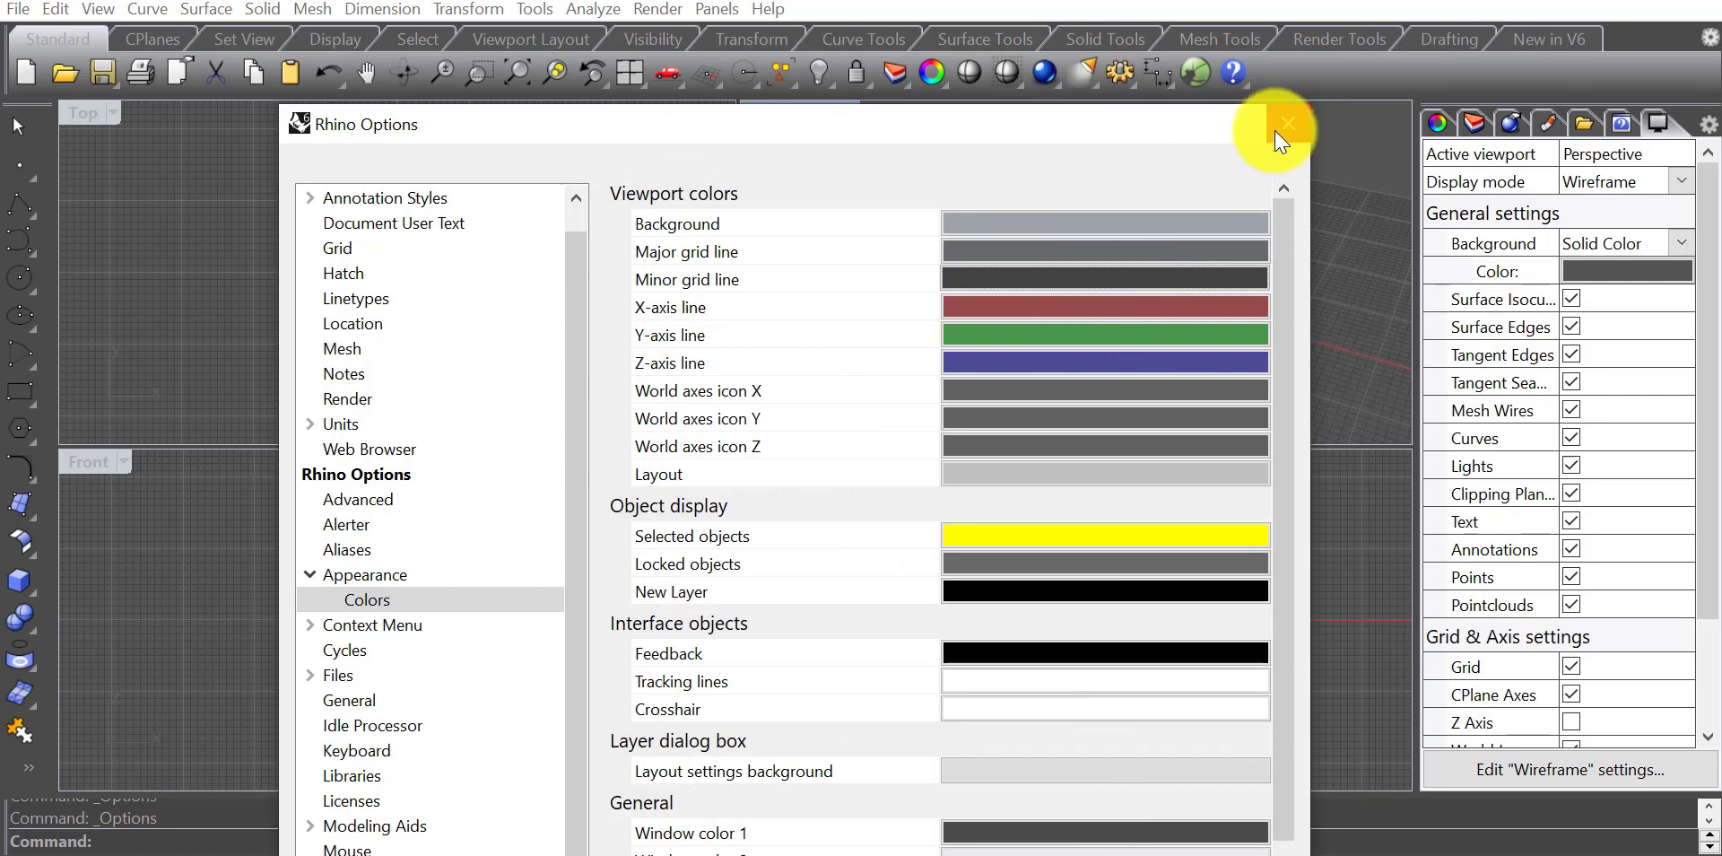
drag(1194, 136, 878, 114)
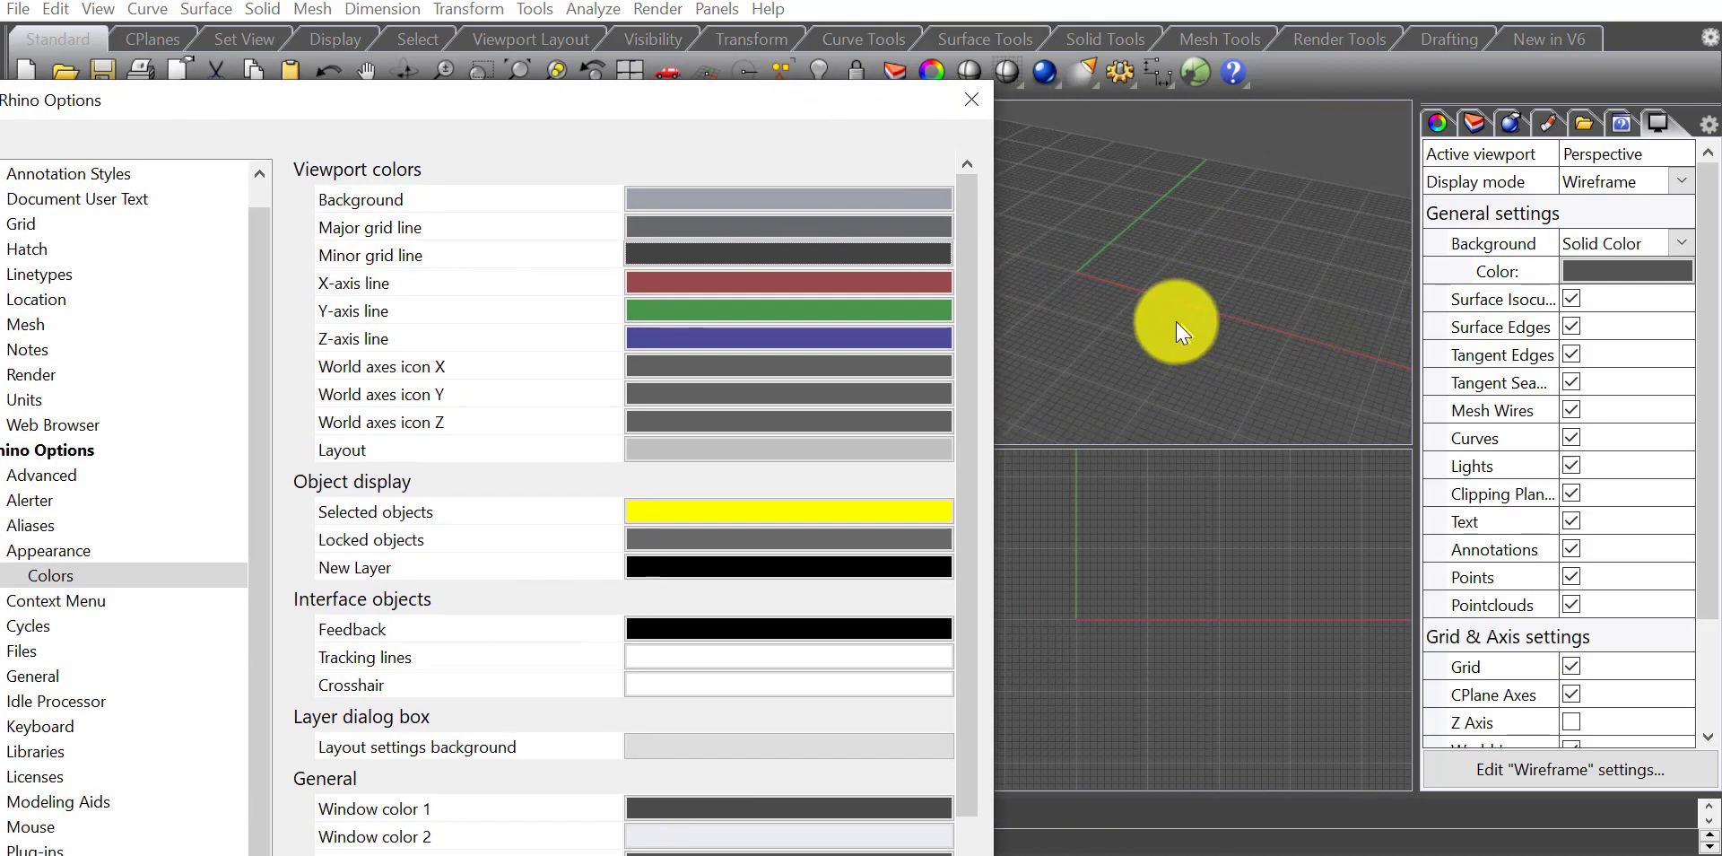
Step: Turn on automatic hiding of the taskbar in desktop mode in the Windows taskbar settings, and apply the Rhino options
drag(710, 103, 1081, 2)
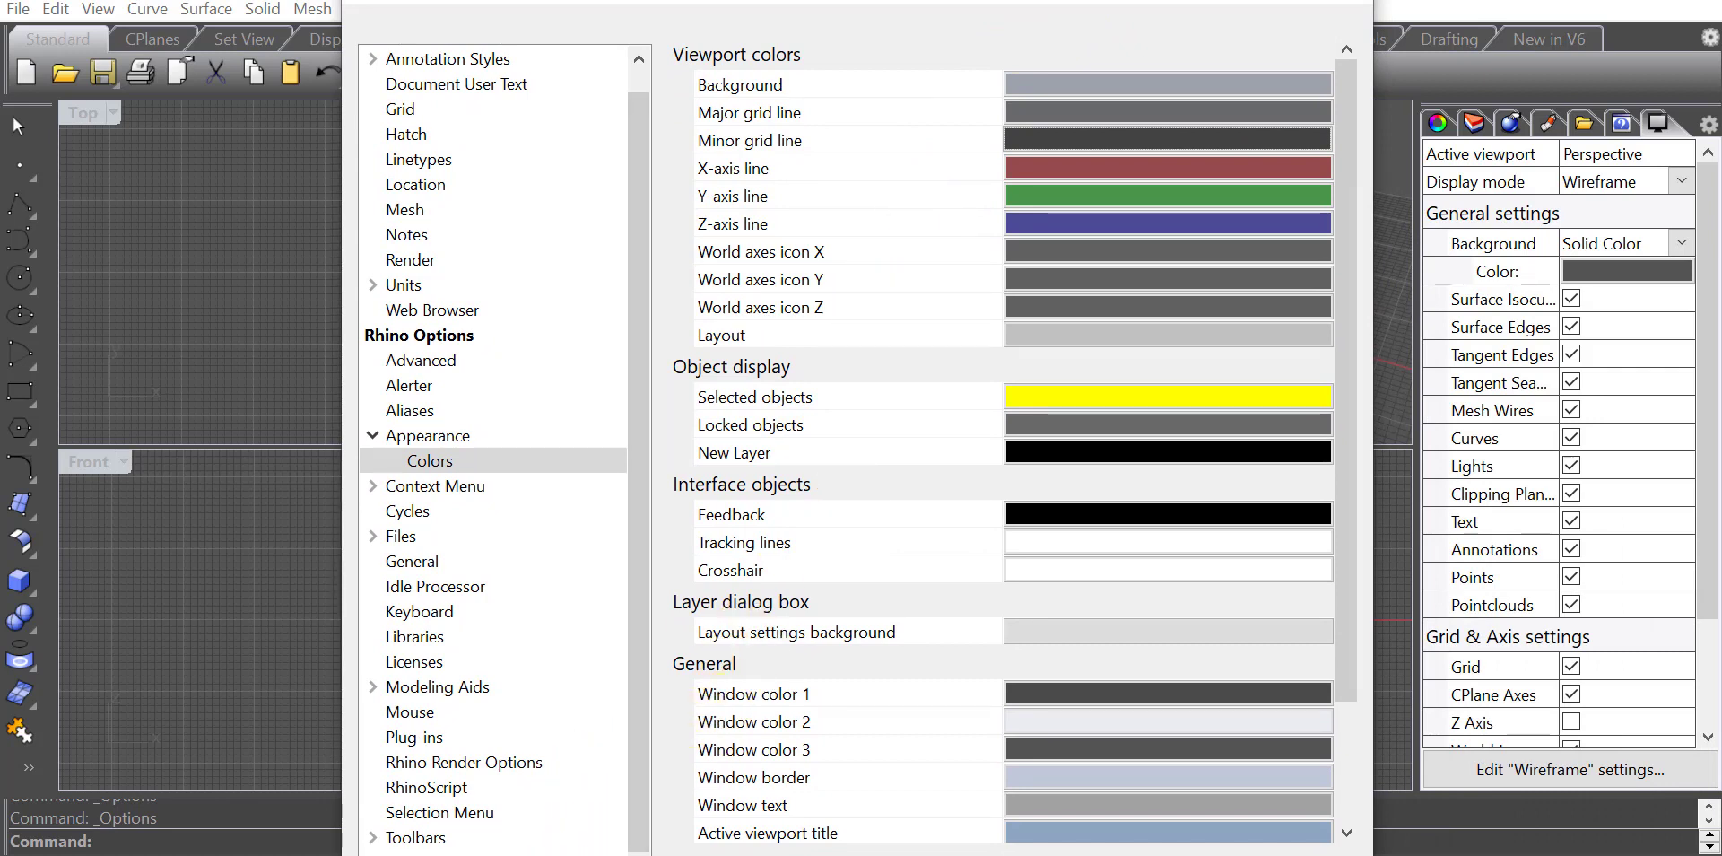
right_click(534, 853)
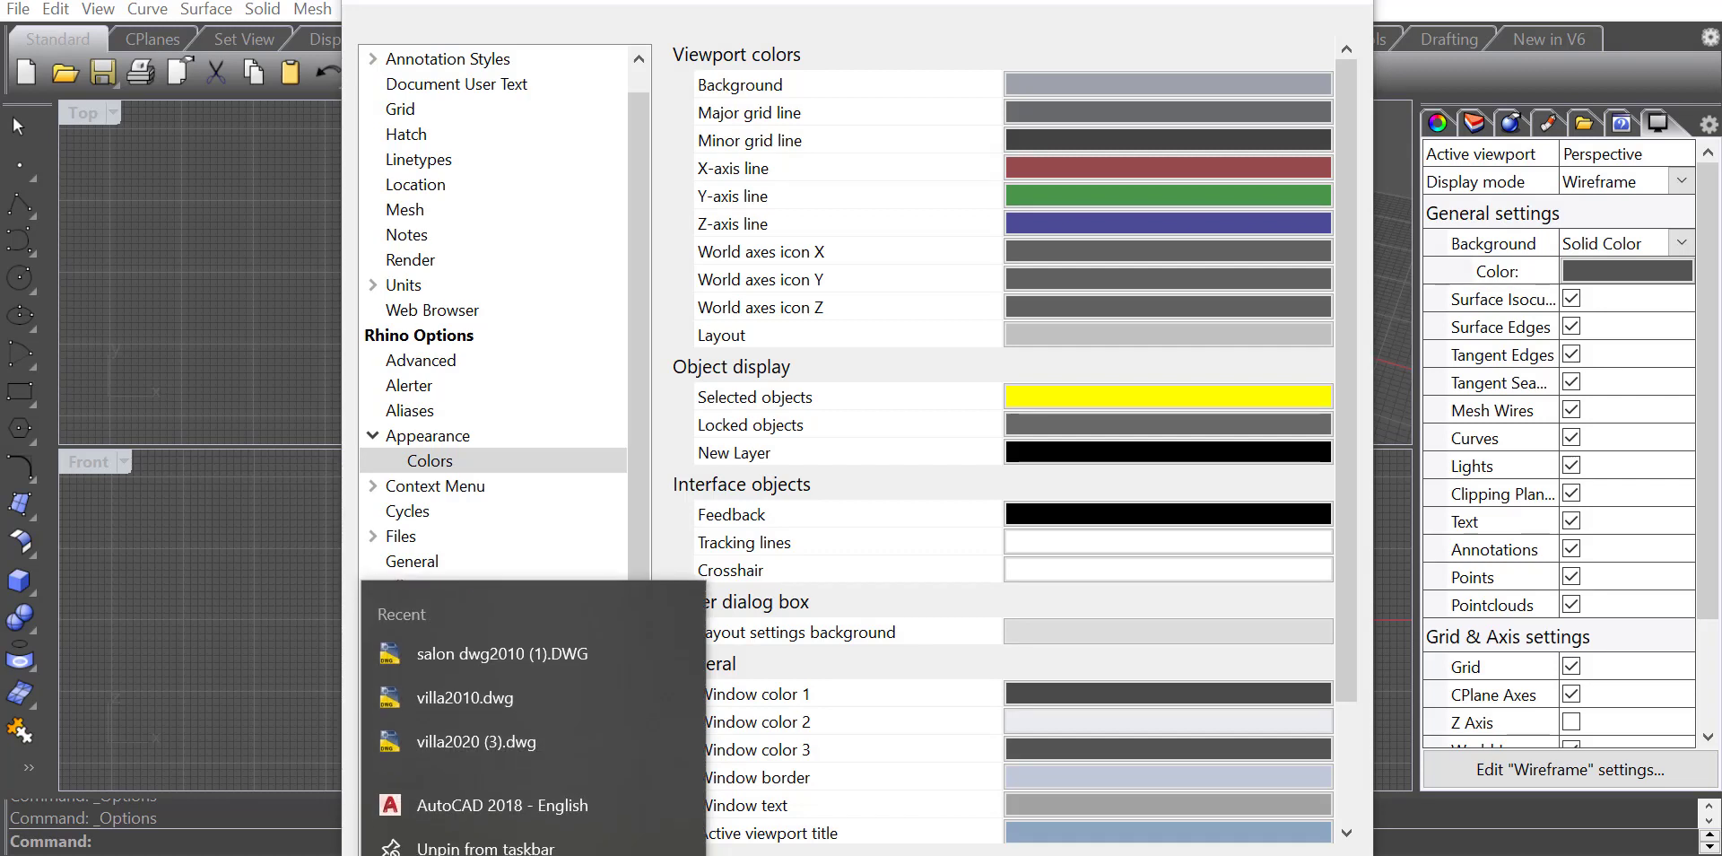
key(Escape)
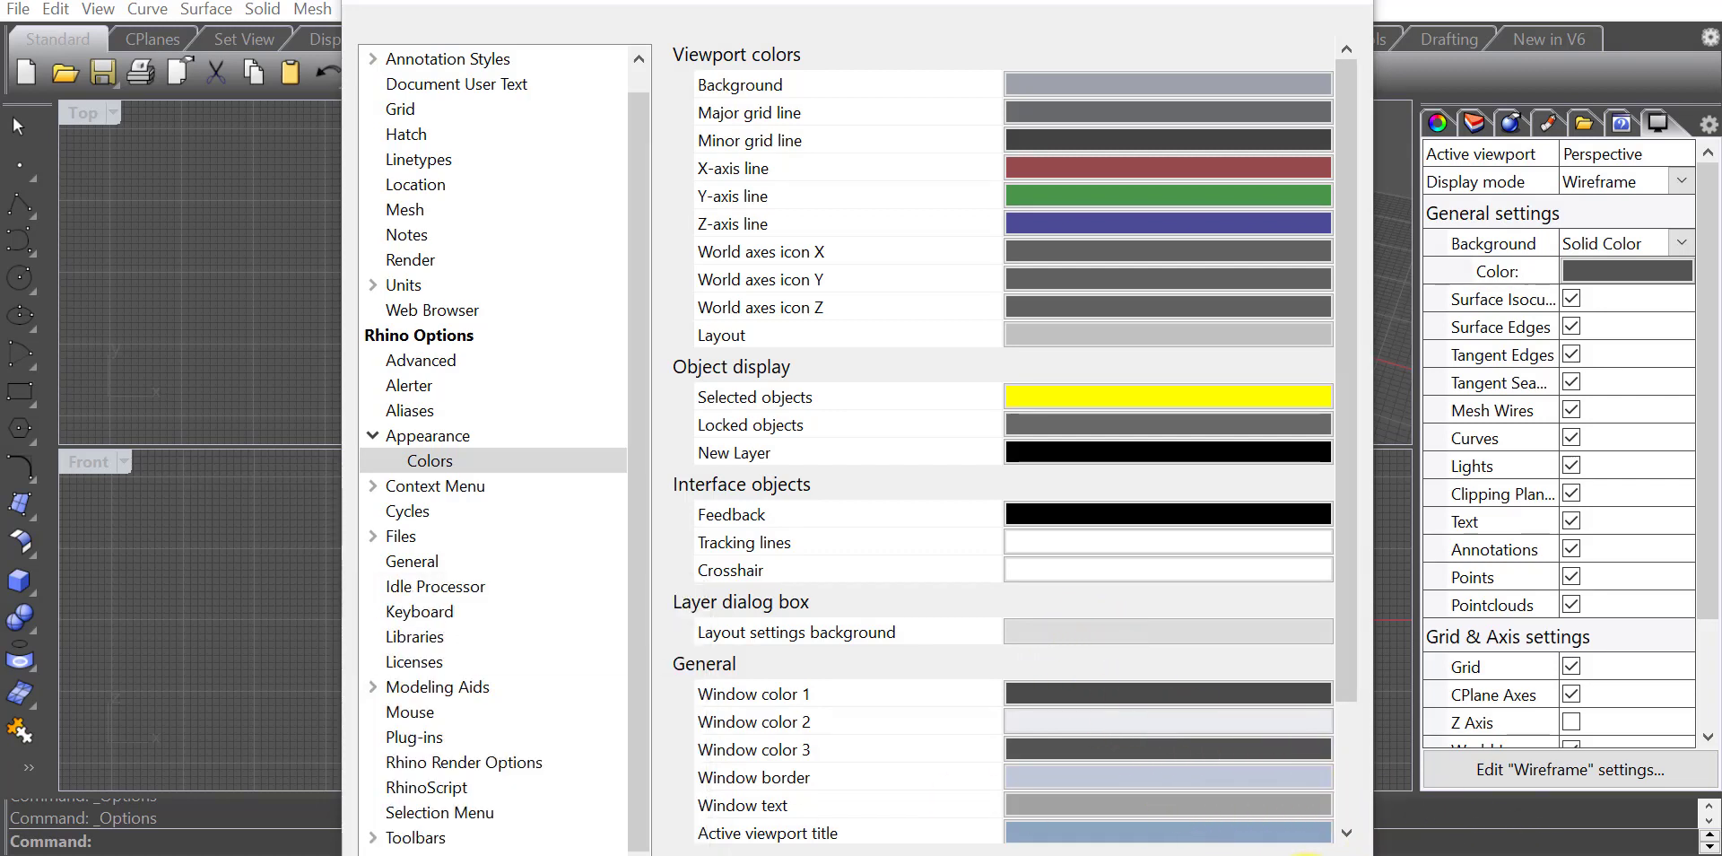
right_click(1307, 852)
click(1327, 843)
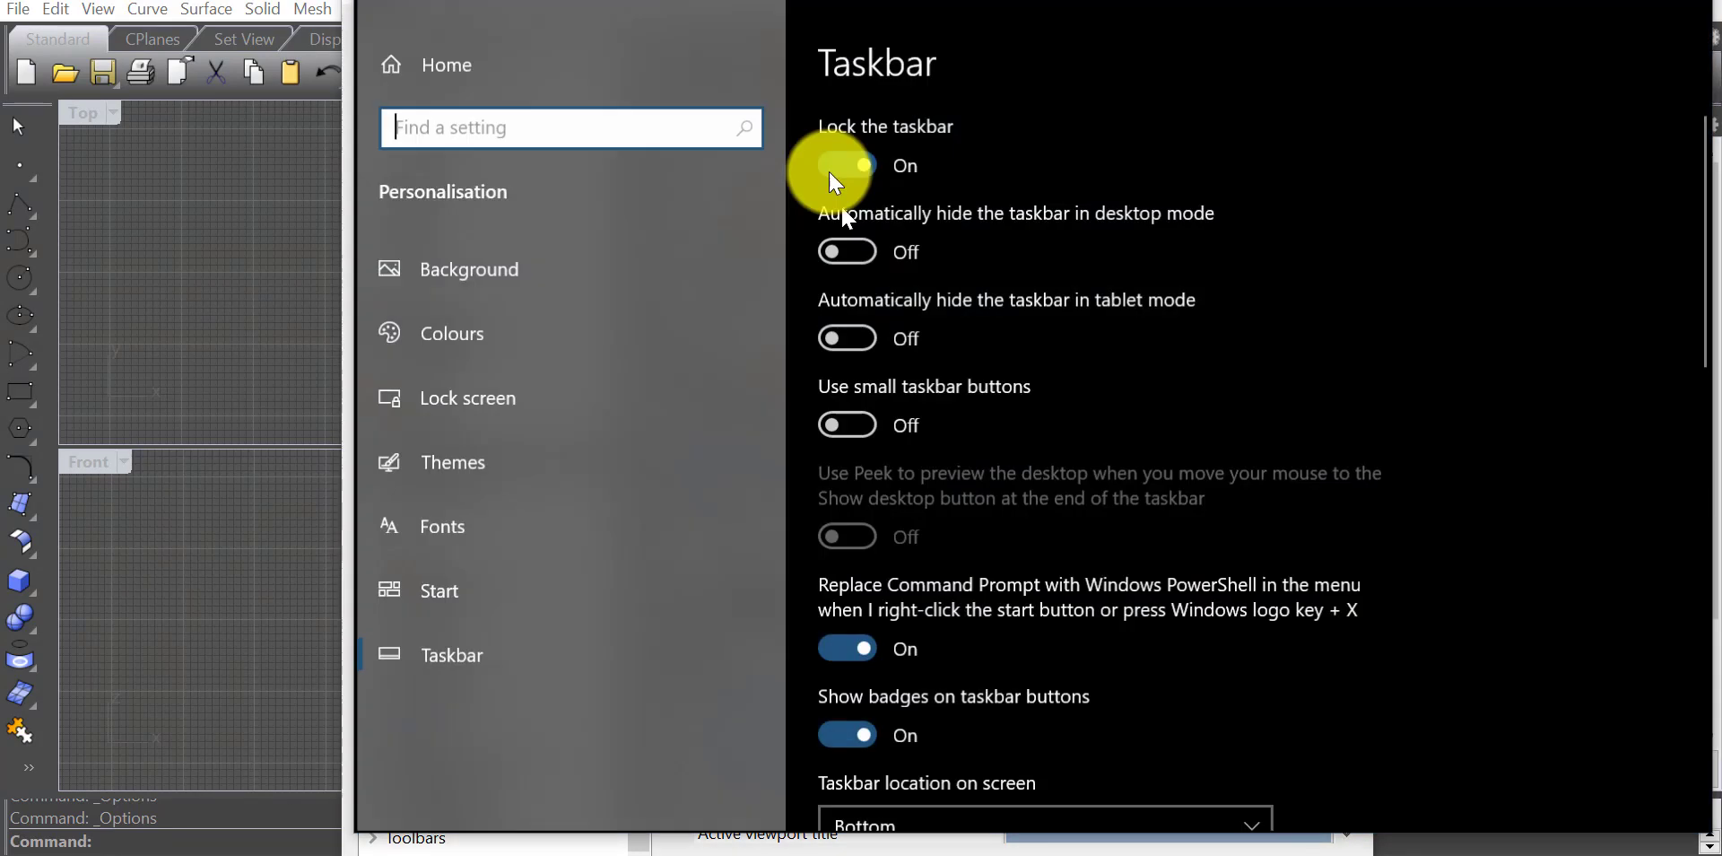
click(854, 250)
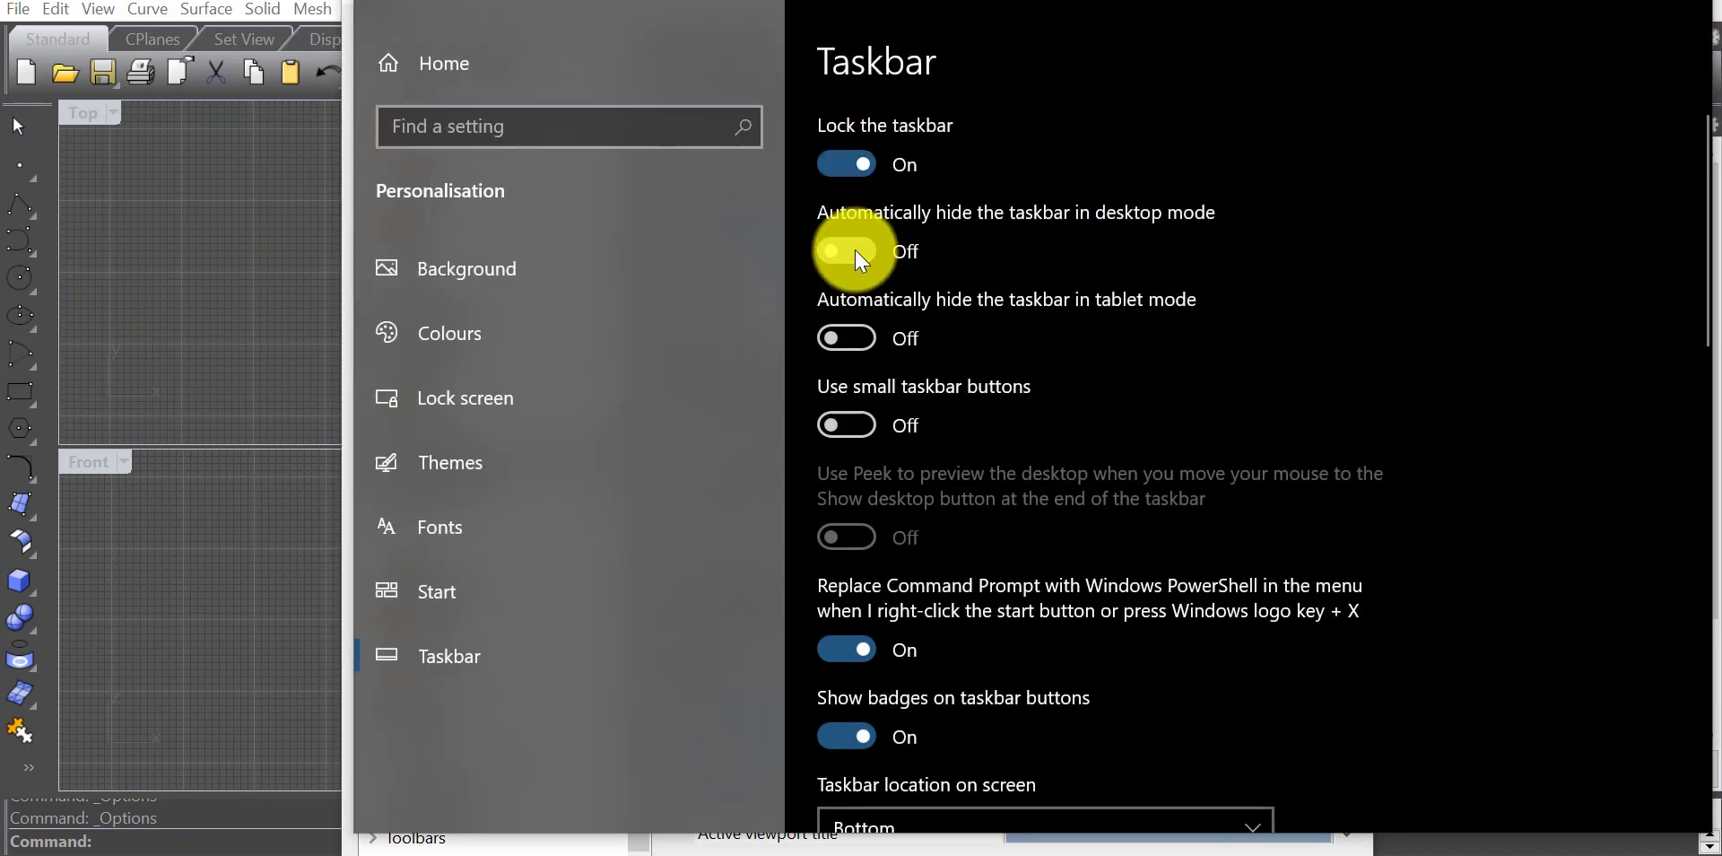
click(875, 255)
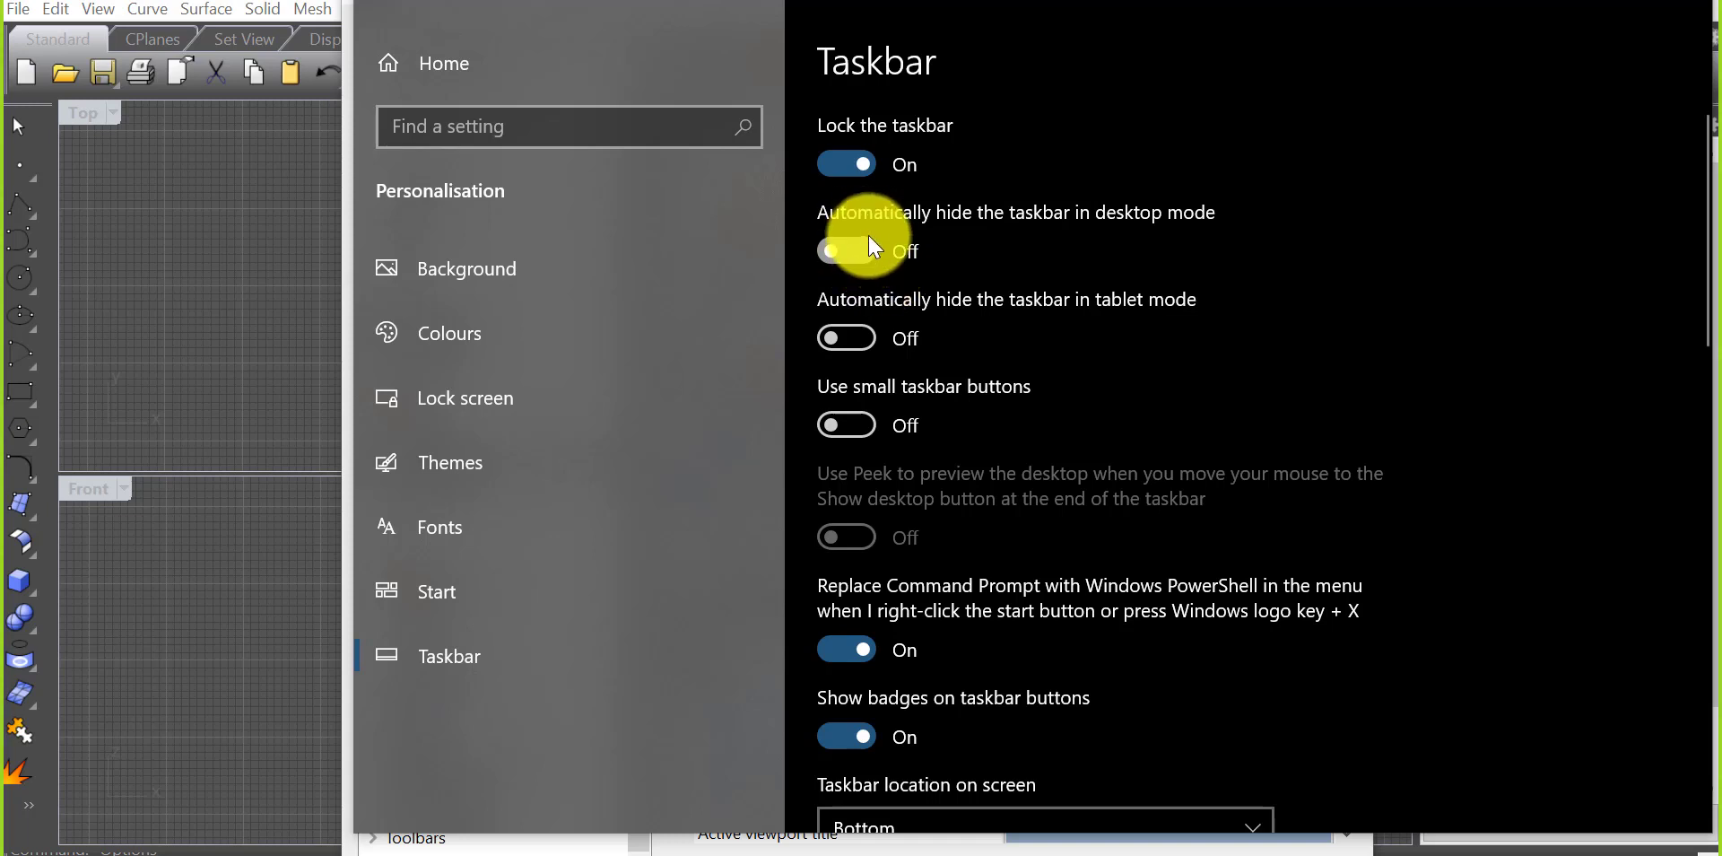
click(1570, 4)
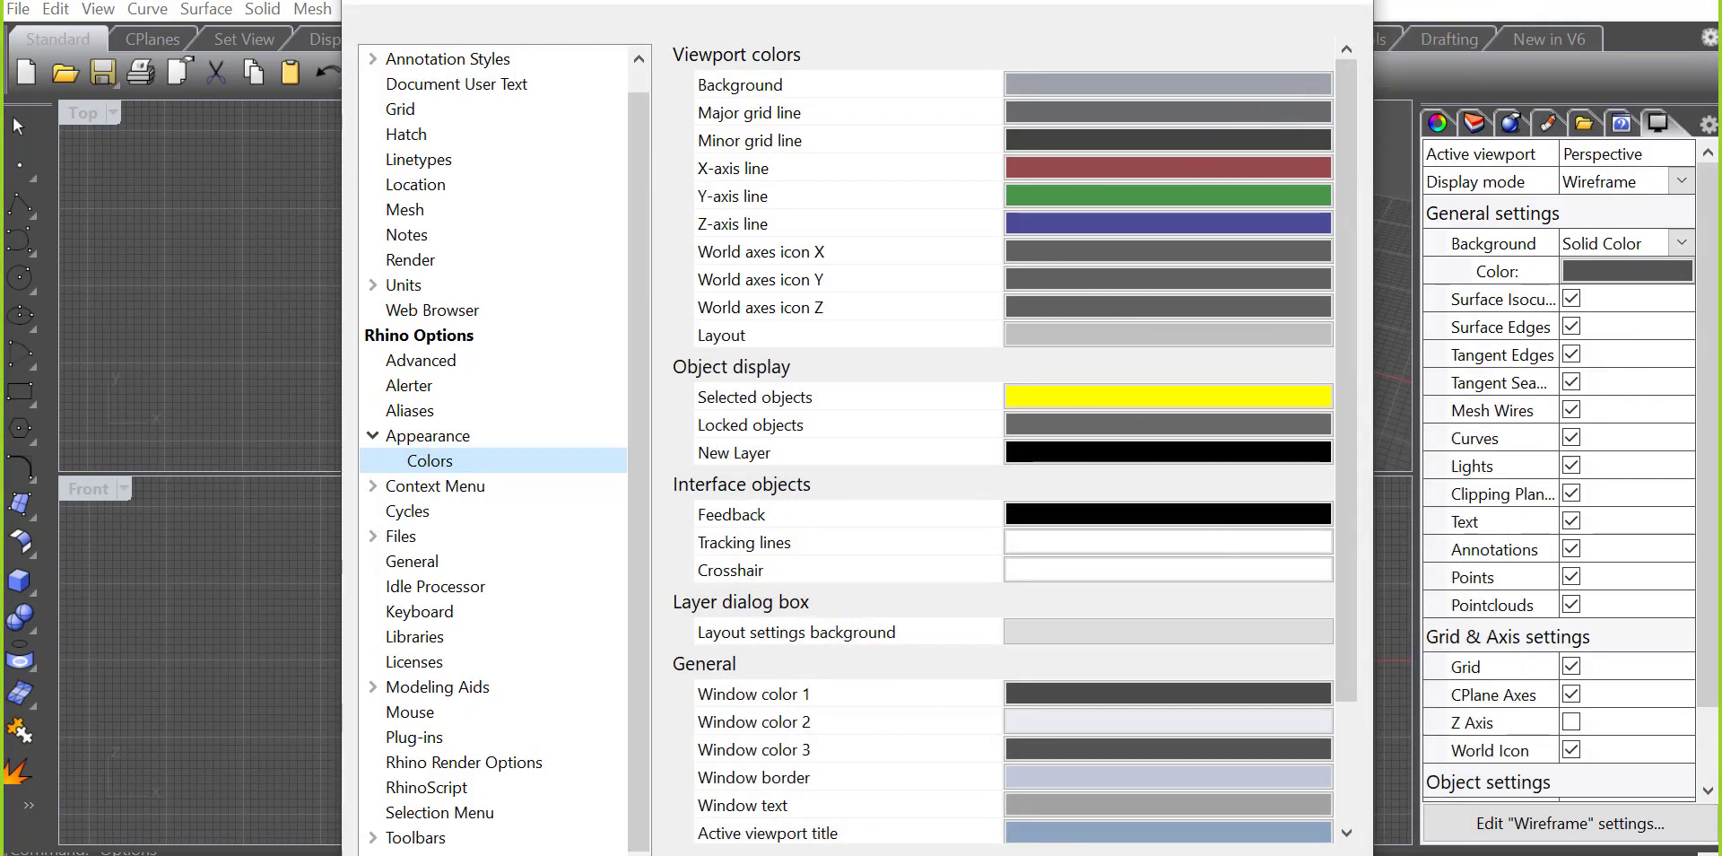
key(Return)
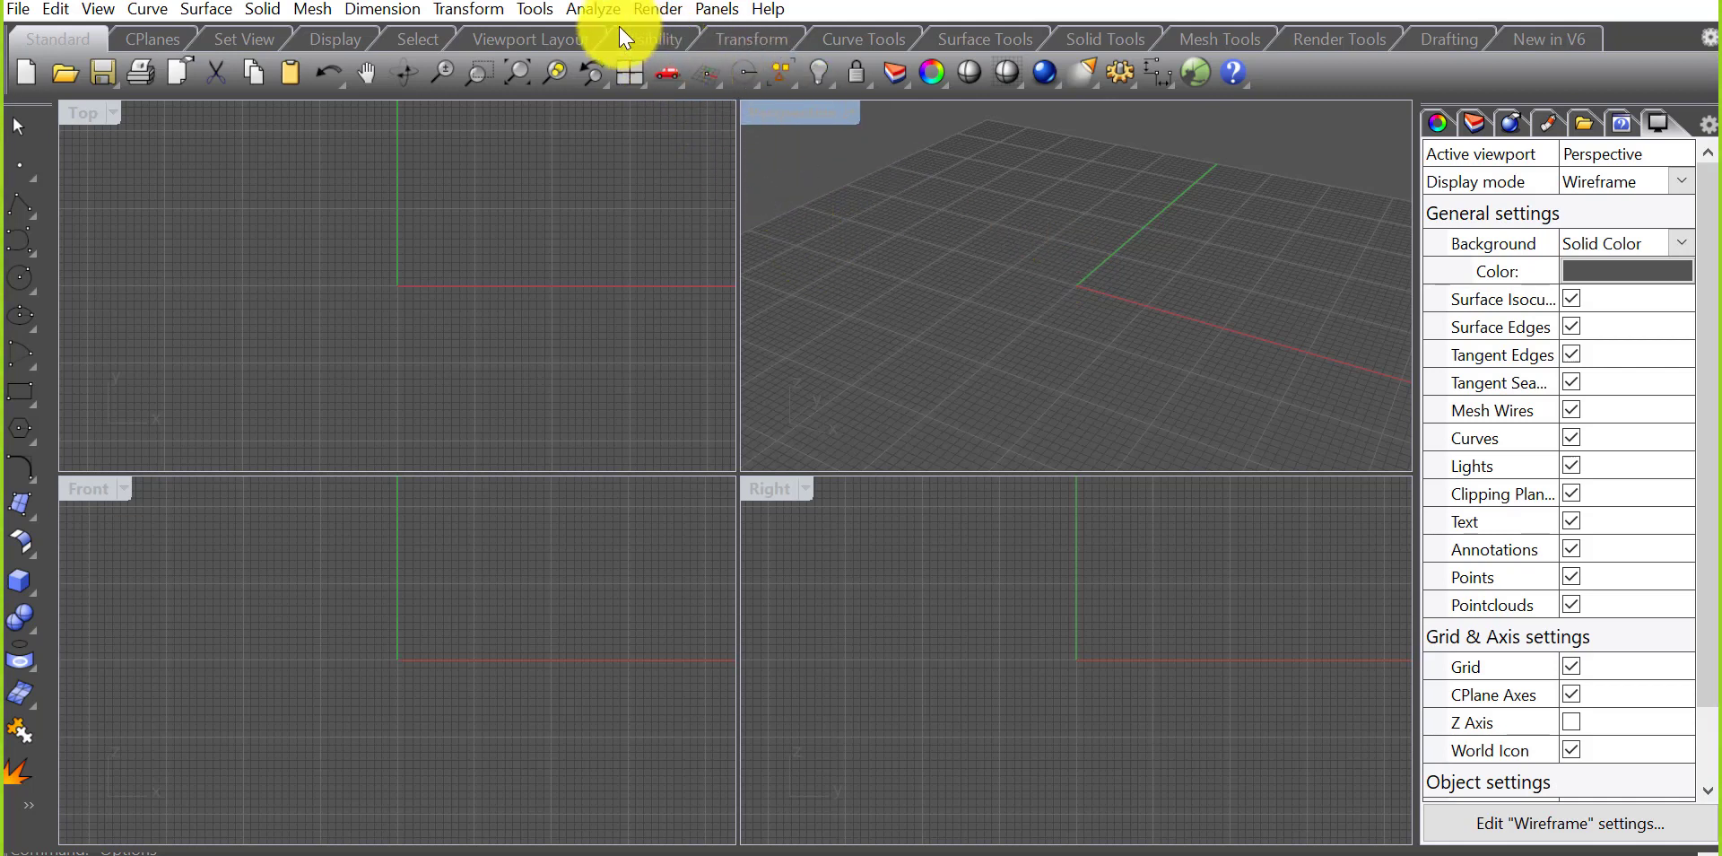
Step: Open Export Options to examine the save dialog for an options .ini file, and close it without saving
click(642, 13)
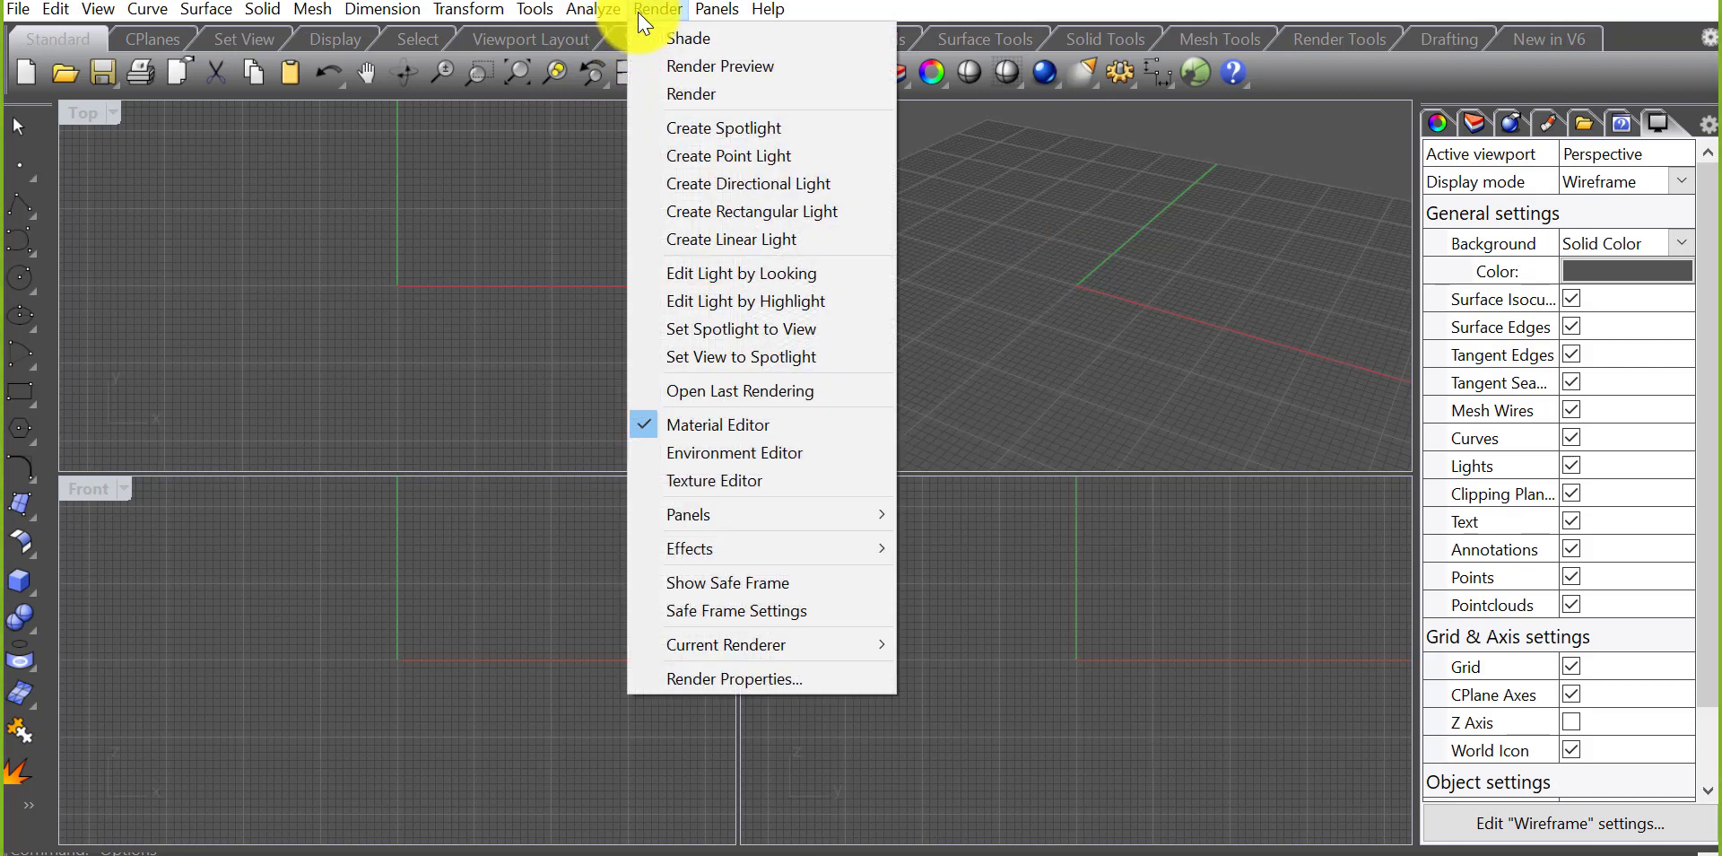
click(542, 13)
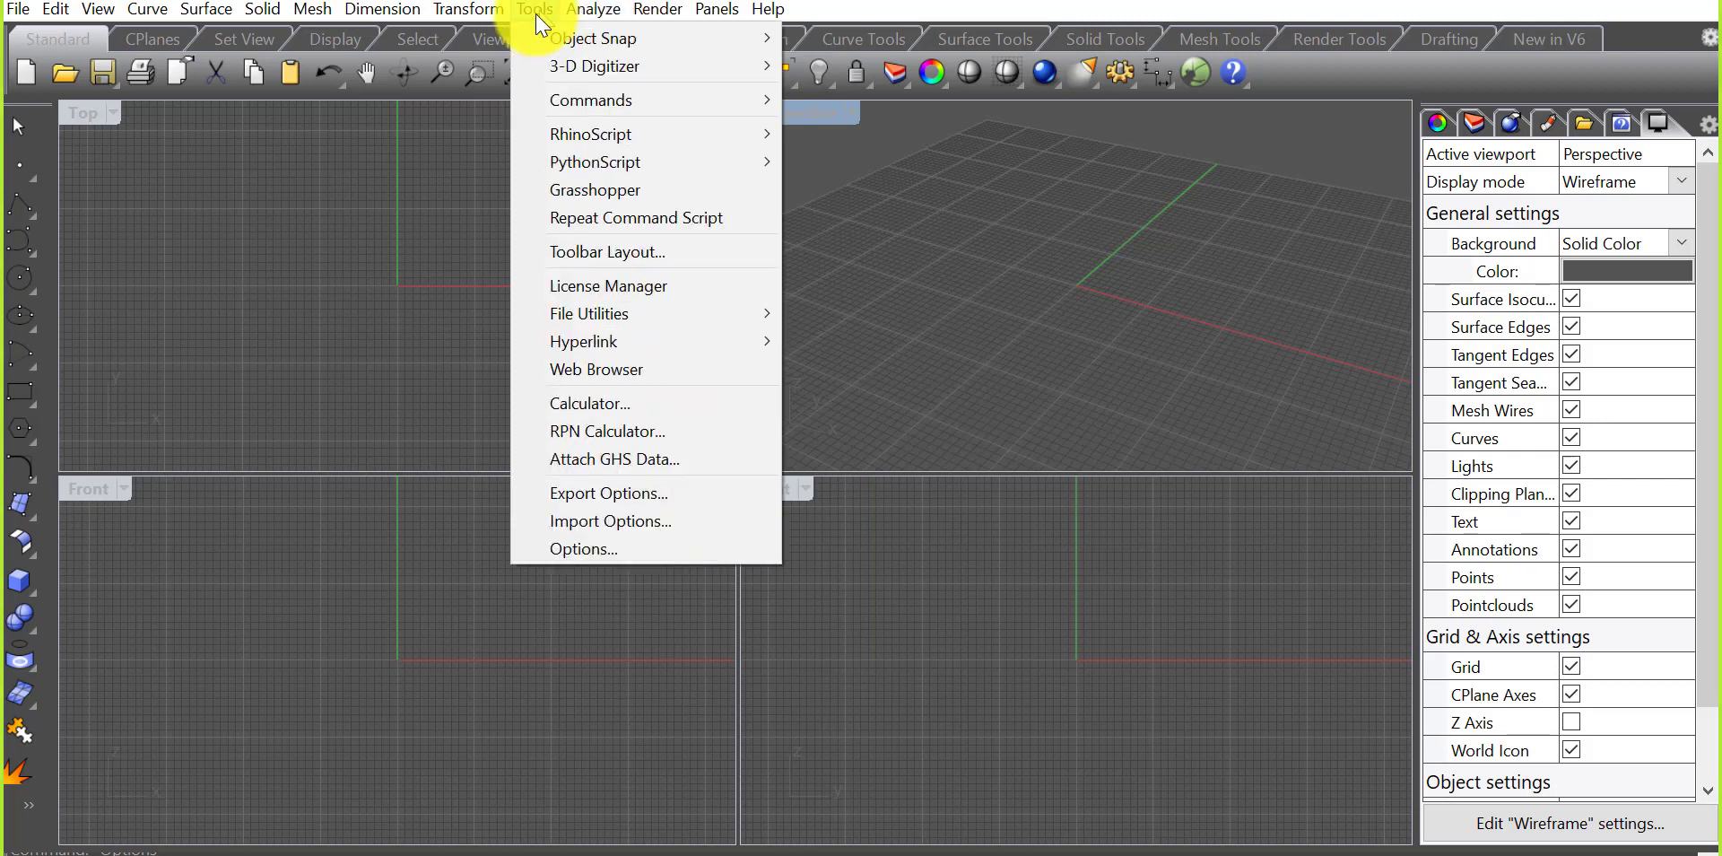
click(632, 496)
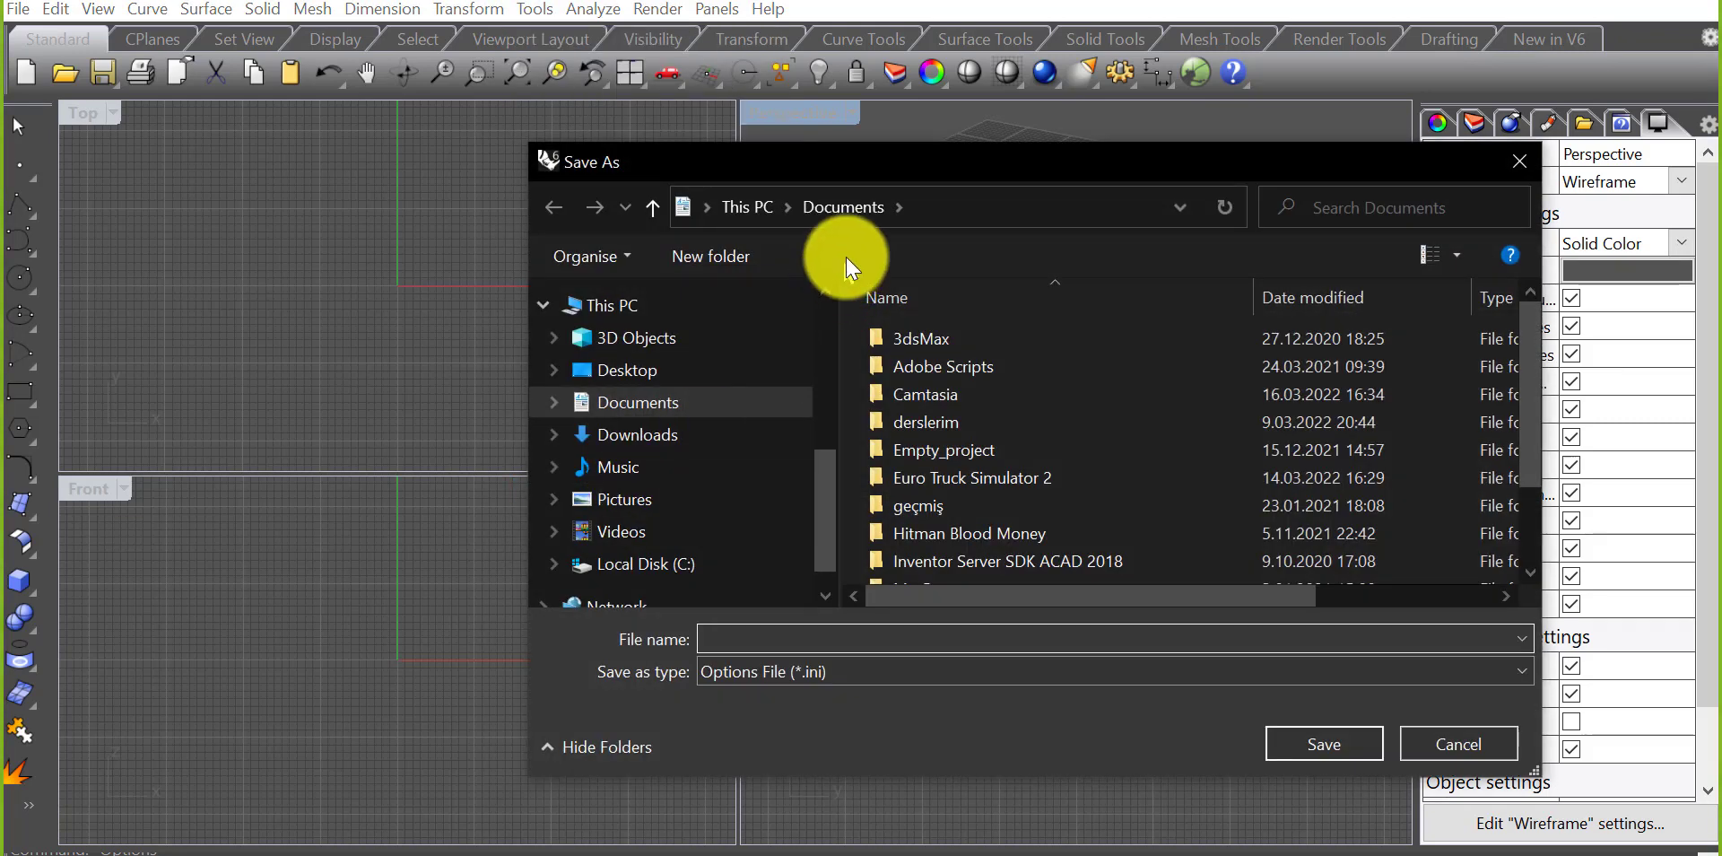
drag(884, 180, 649, 79)
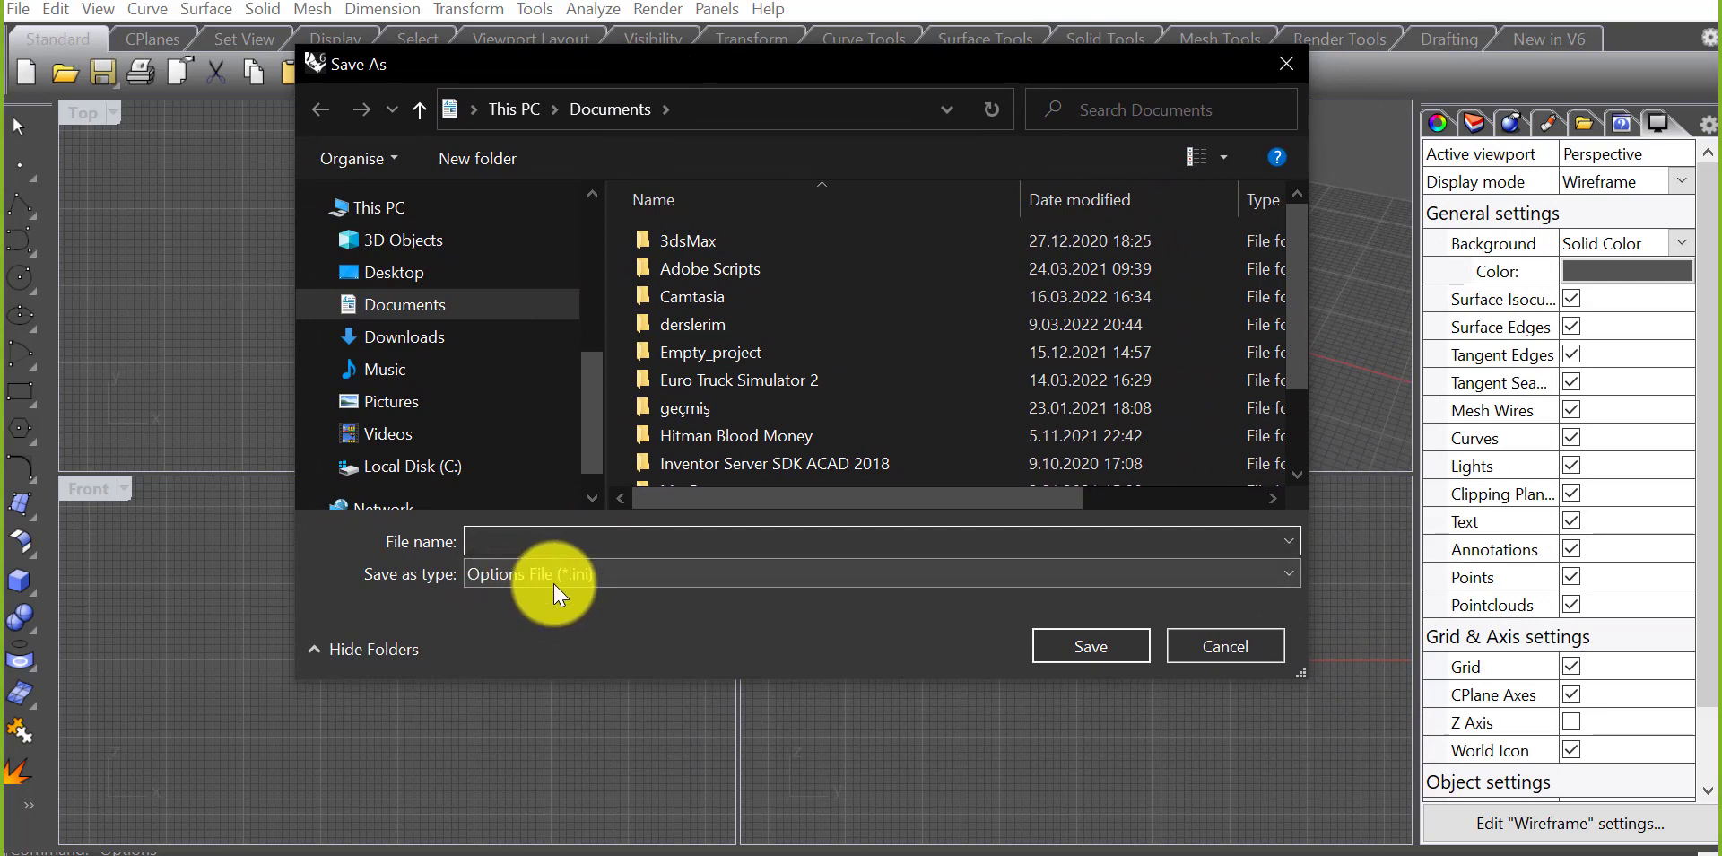
click(529, 540)
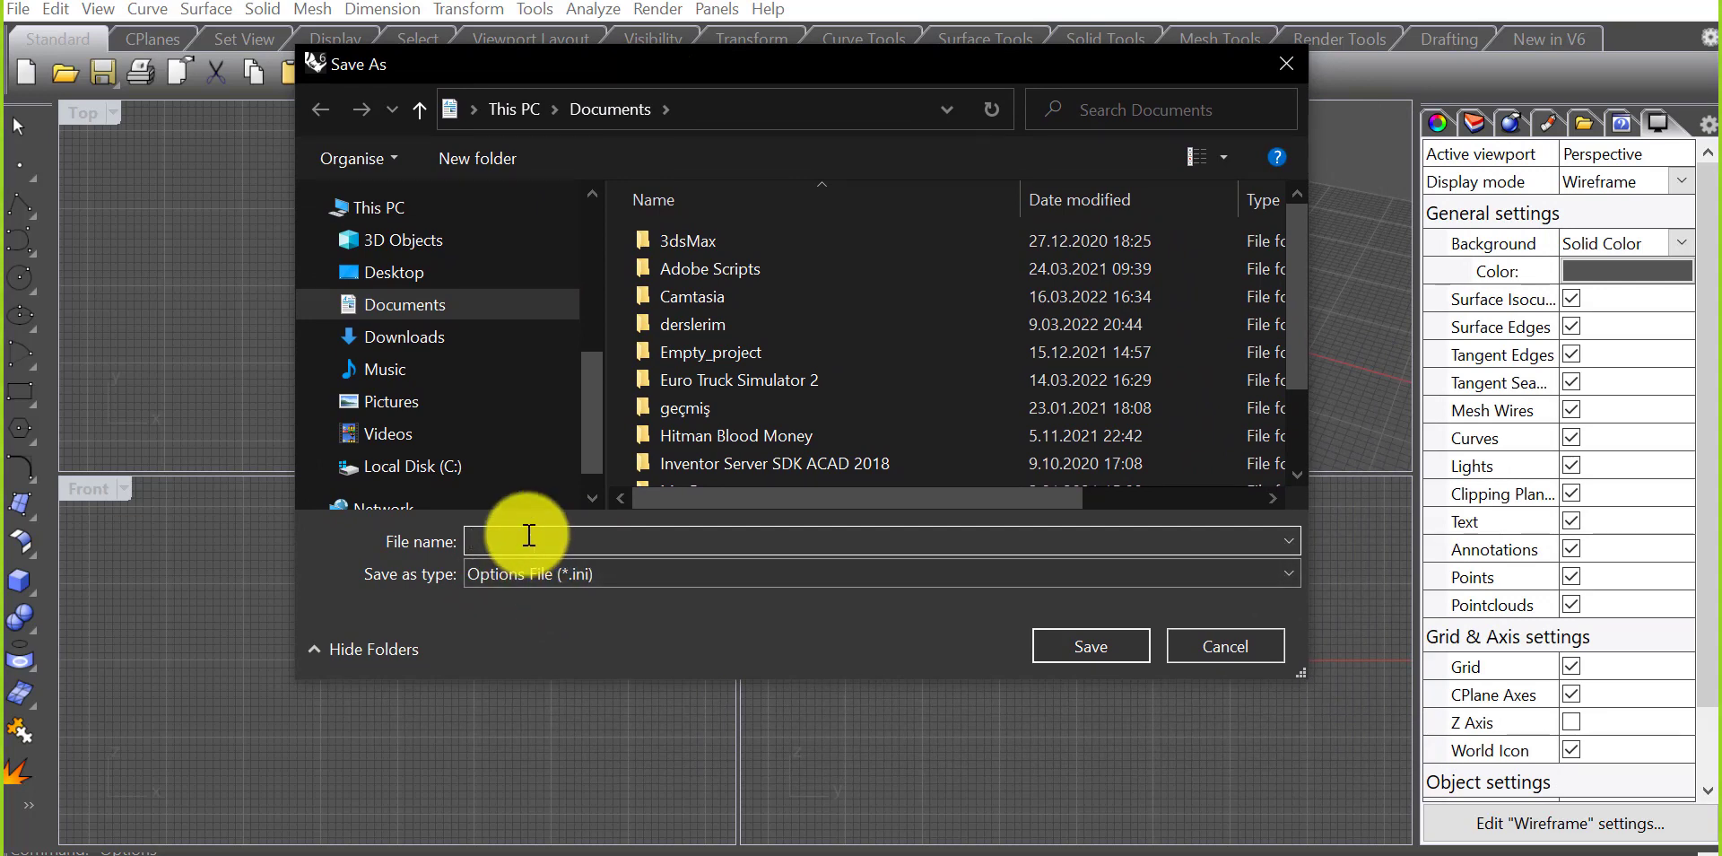
click(1288, 65)
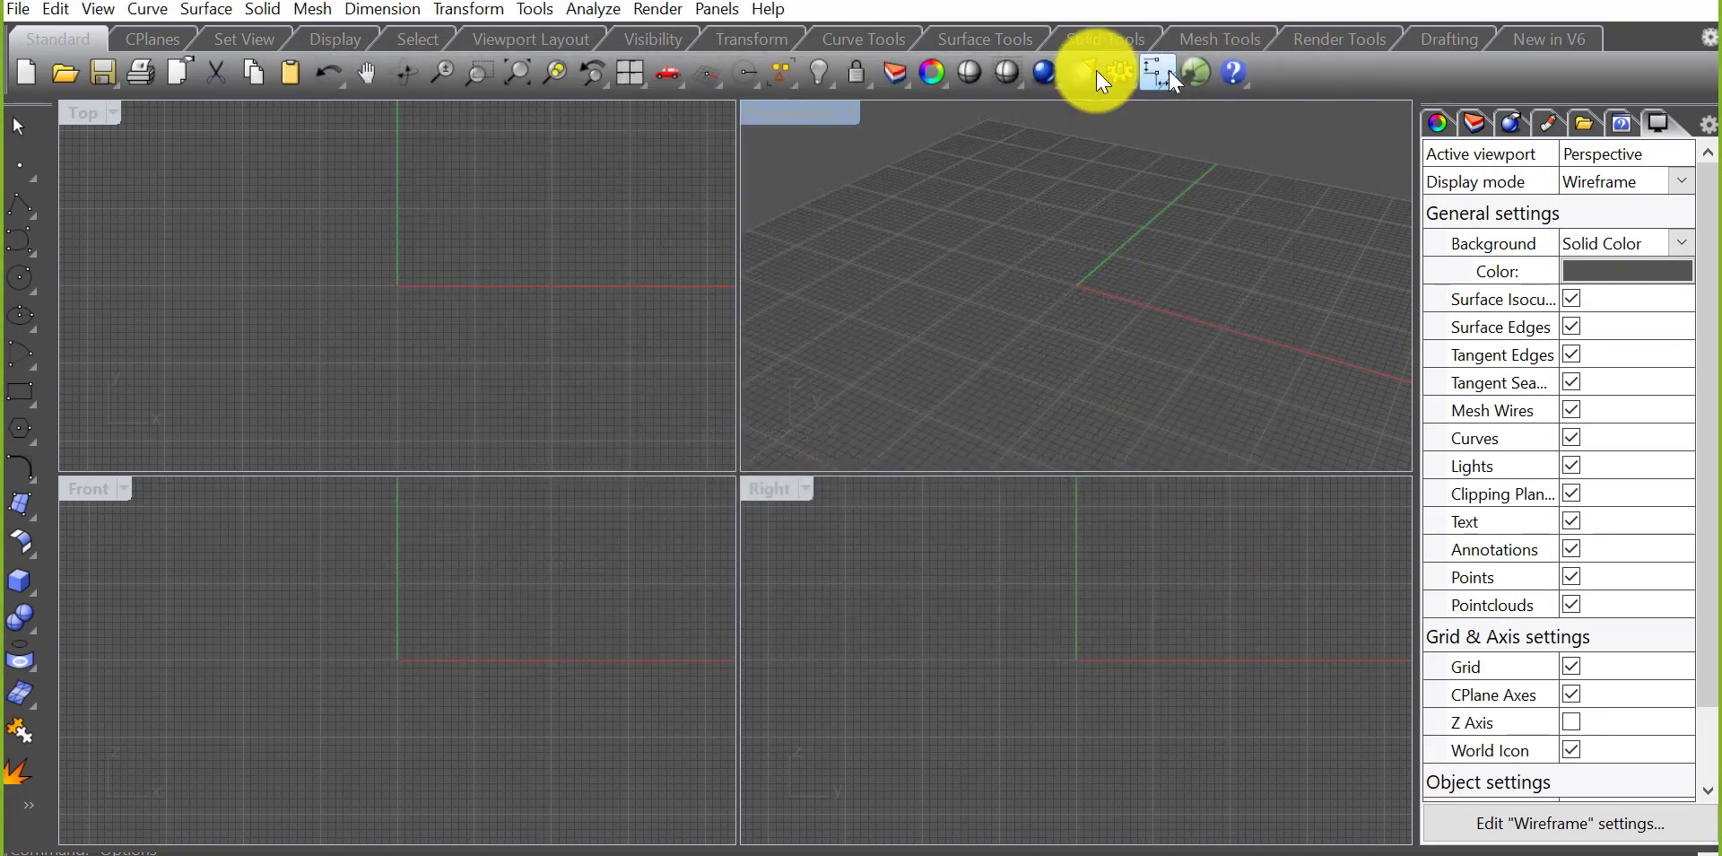
Step: Open Import Options to review the option categories available for import, and cancel it
click(541, 11)
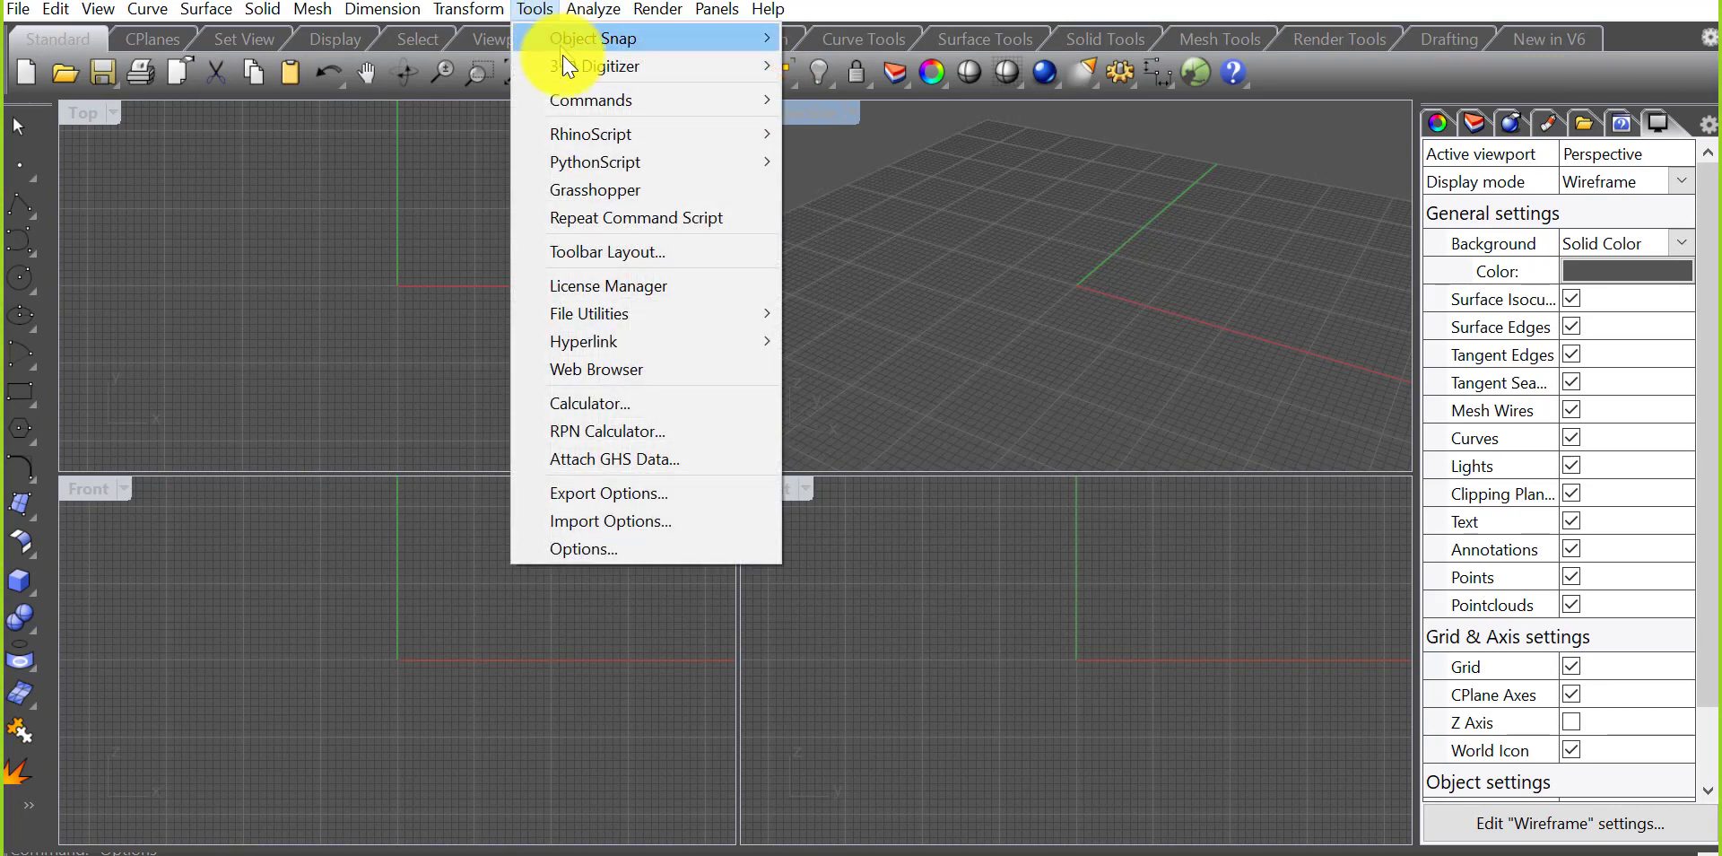
click(638, 526)
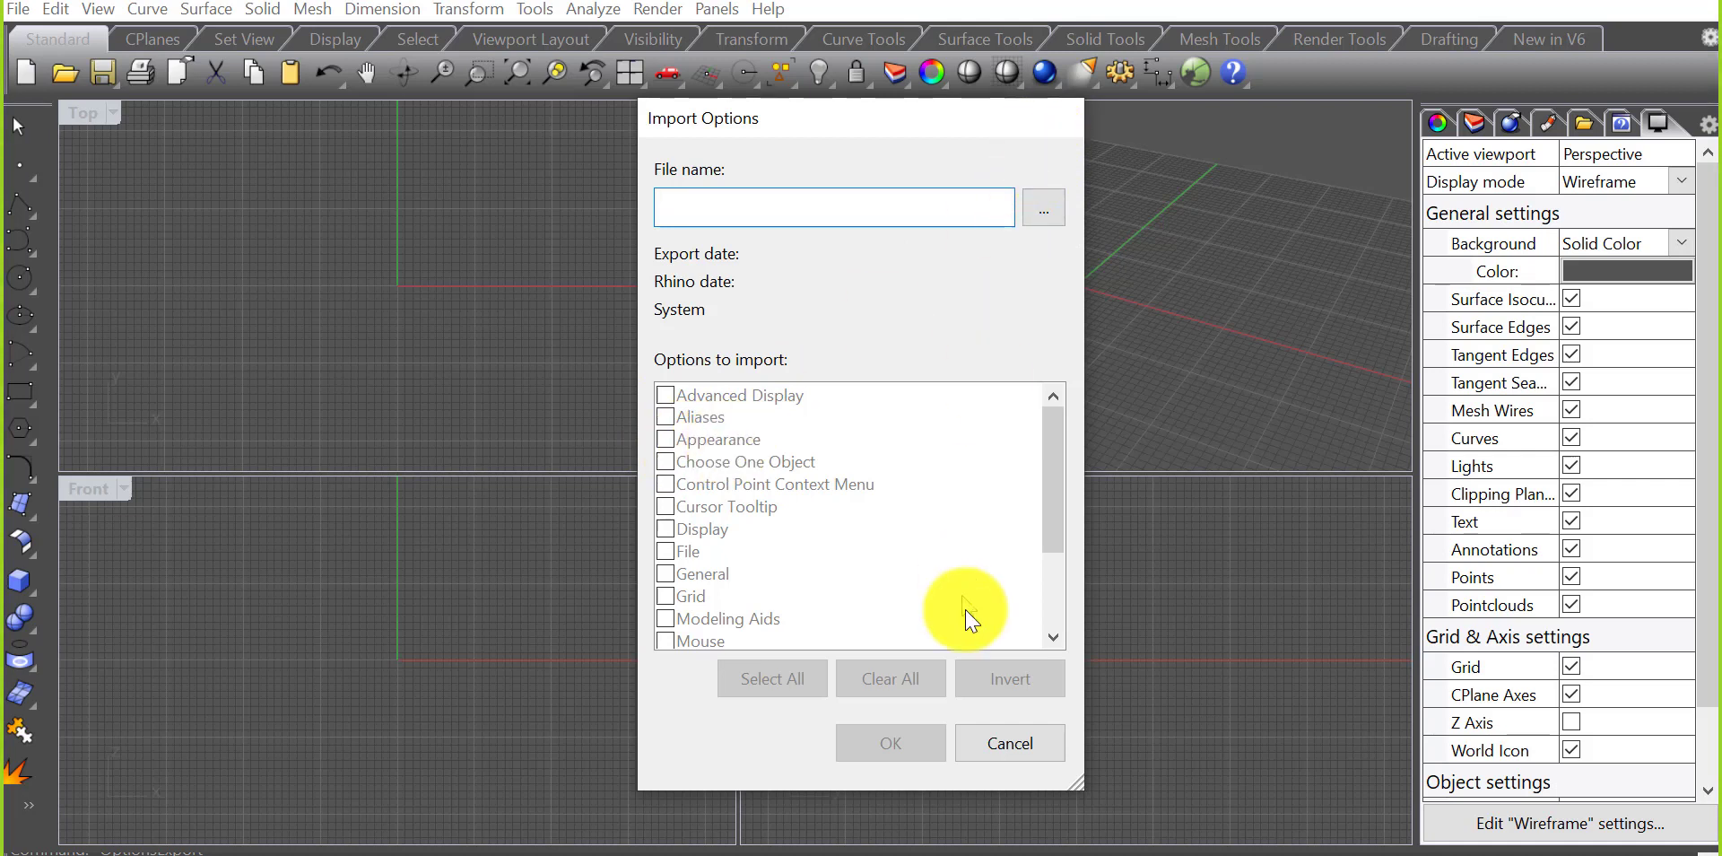
click(1017, 736)
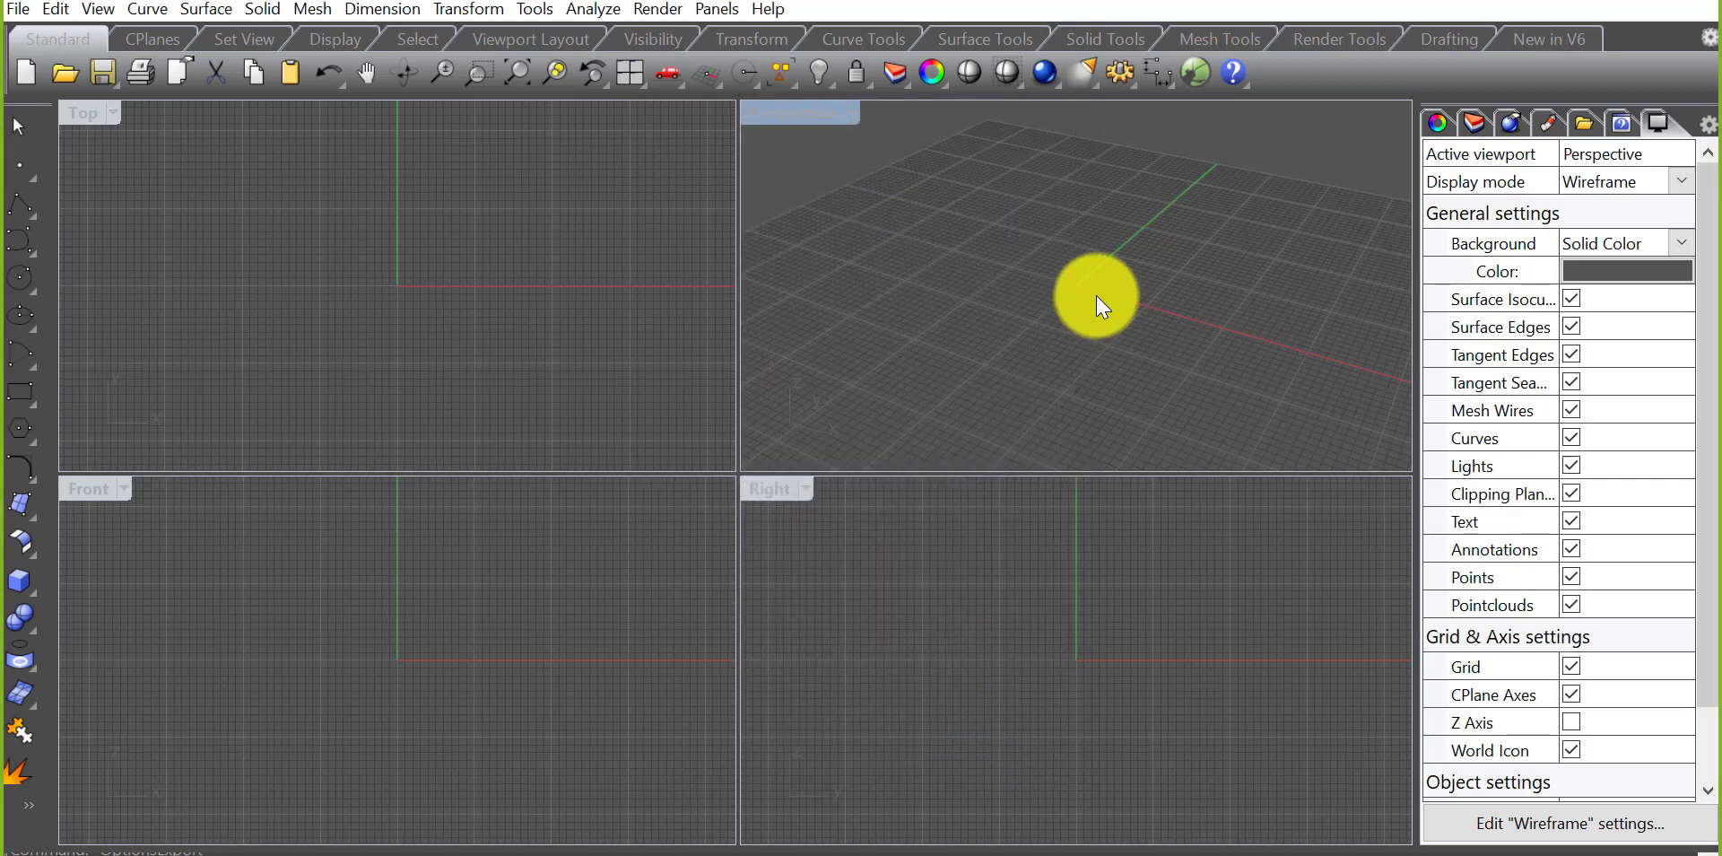